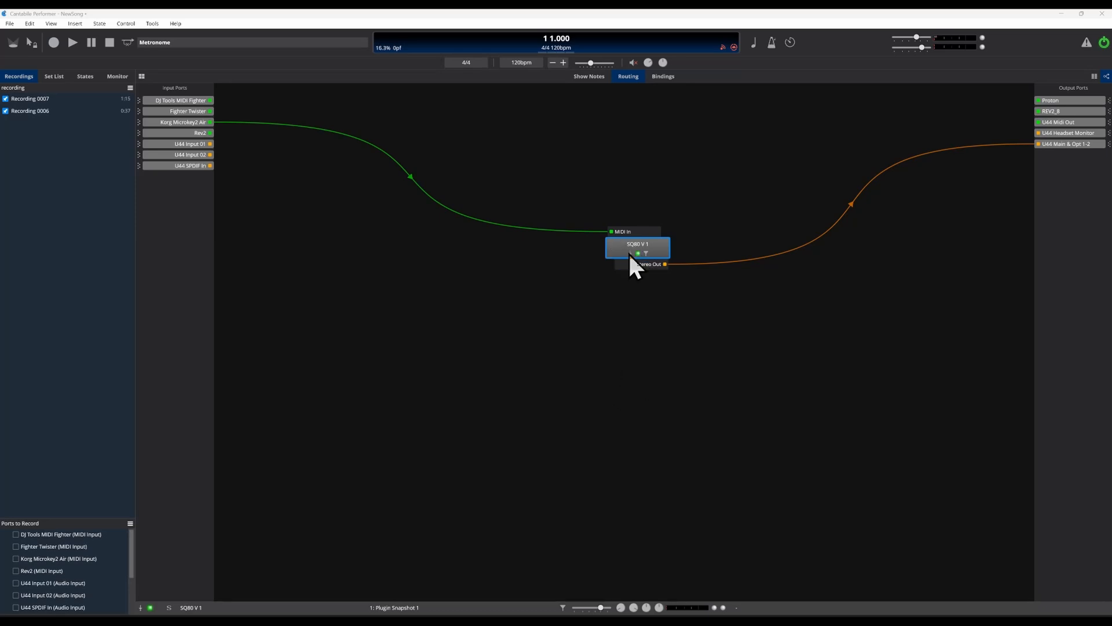
Open the SQ80 V 1 plugin's editor and place its window over the routing view
double_click(649, 245)
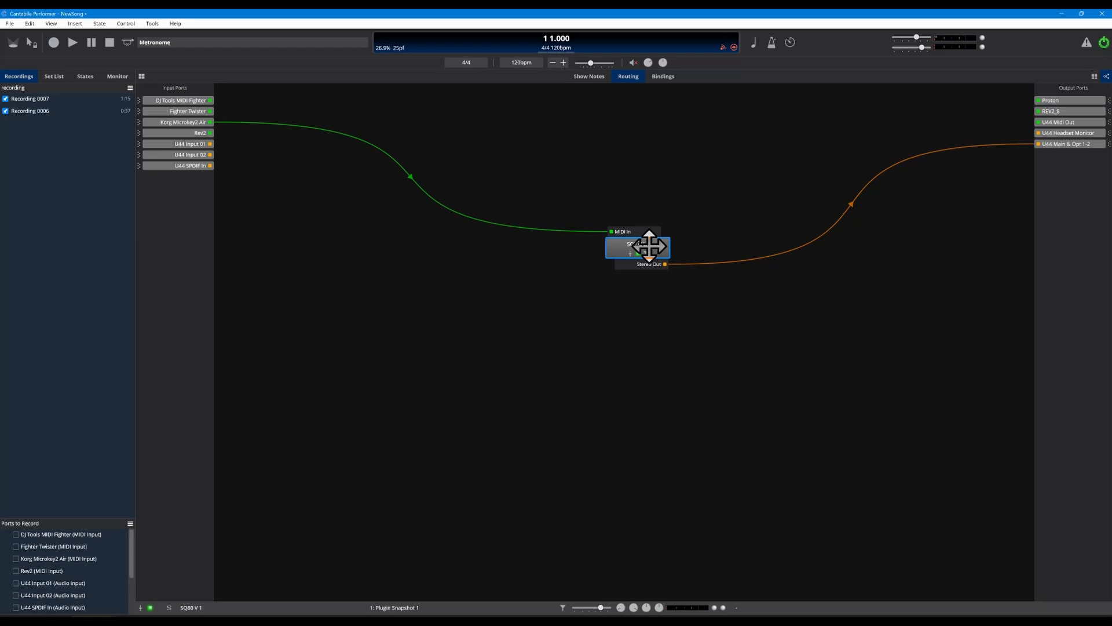
drag(606, 184, 583, 191)
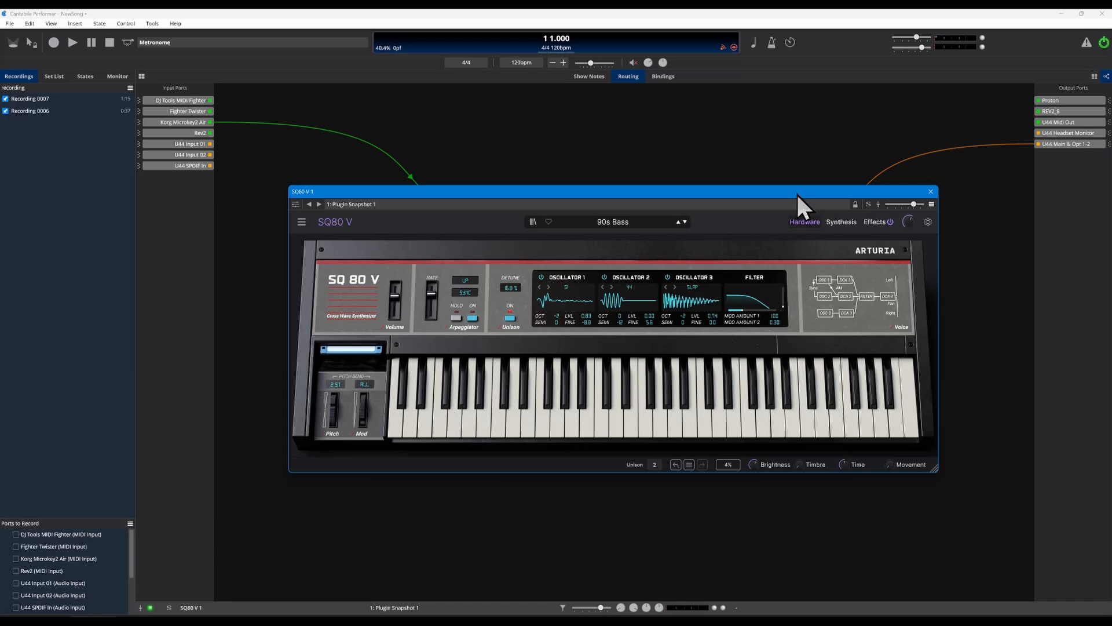
drag(760, 185, 757, 192)
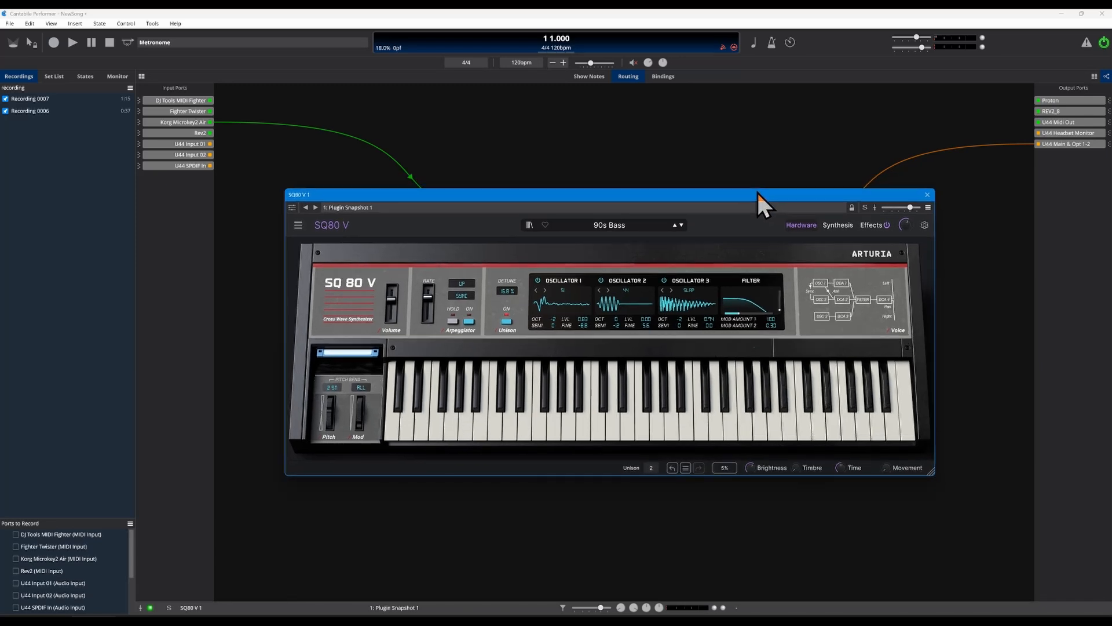
Record a take of the SQ80 V playing the 90s Bass preset, then stop and disarm recording
click(57, 40)
click(58, 41)
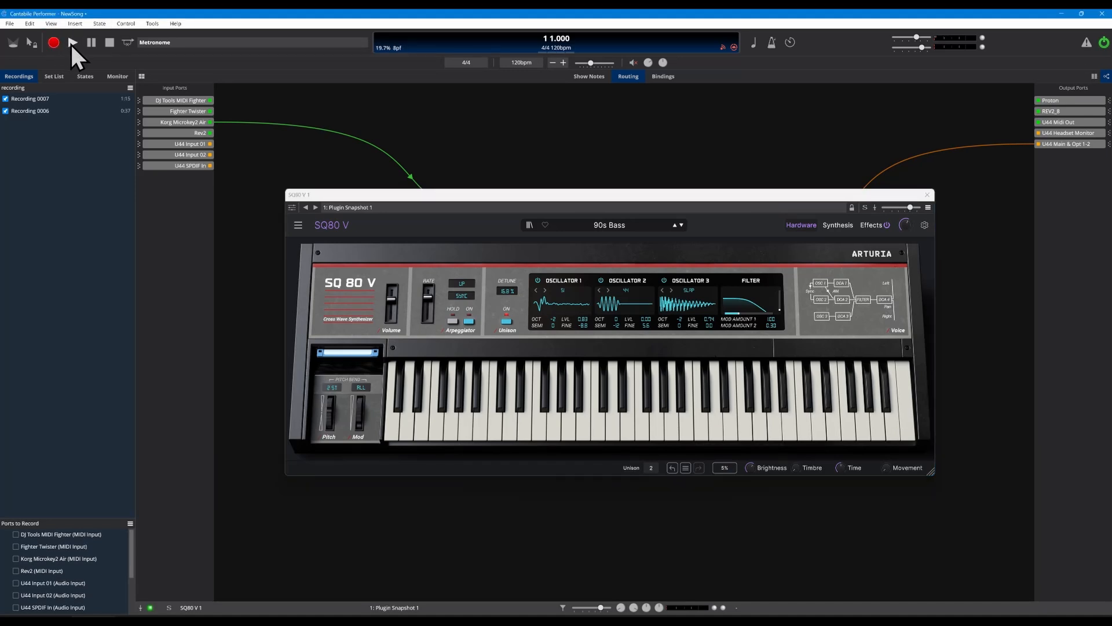
click(70, 43)
click(110, 42)
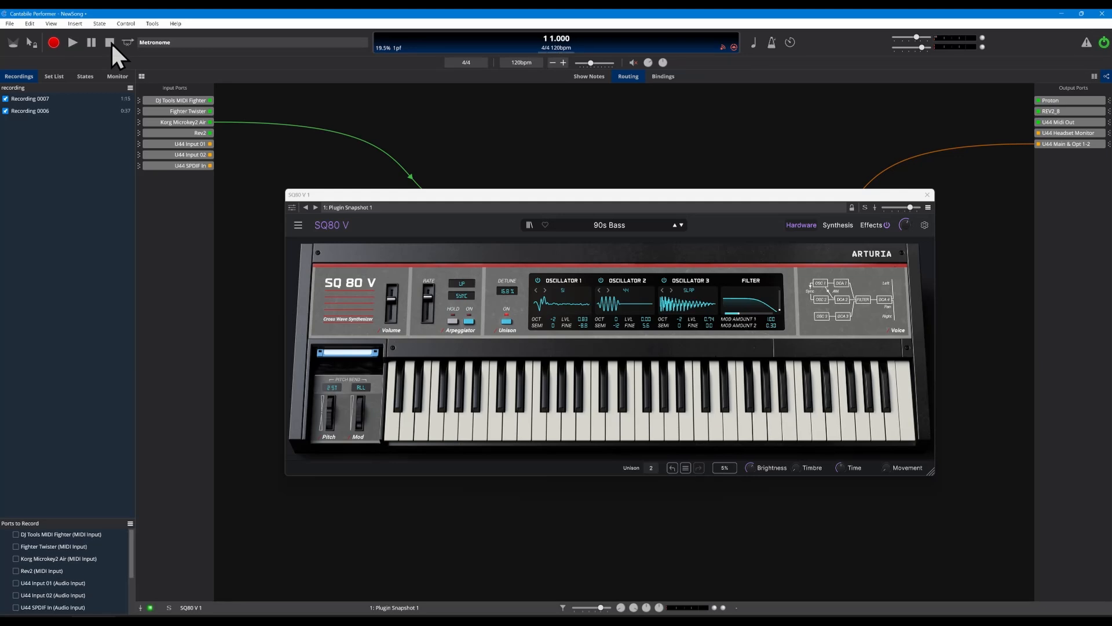
click(54, 42)
Show the new Recording 0008 in File Explorer
click(63, 98)
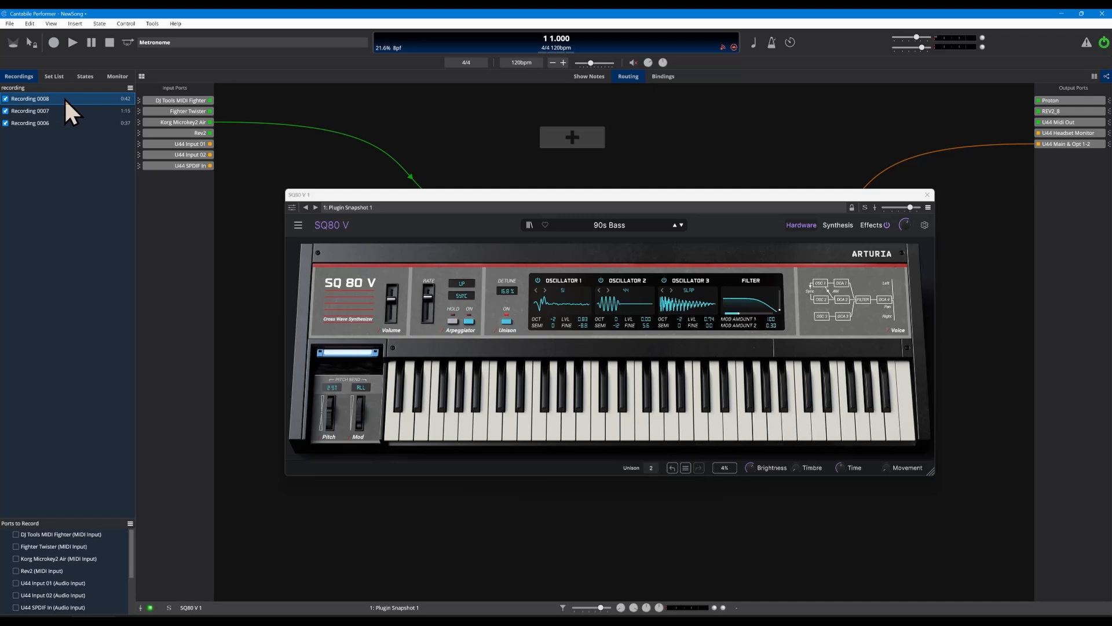
right_click(65, 98)
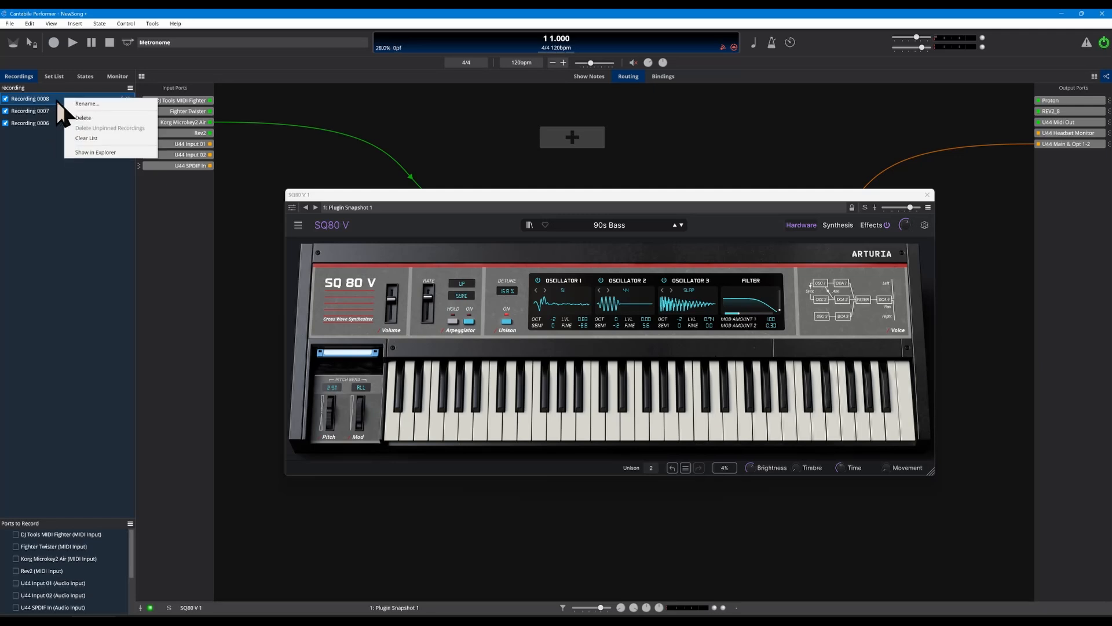
click(115, 152)
Create a folder named sq80_bass inside the slices folder and open it
right_click(462, 280)
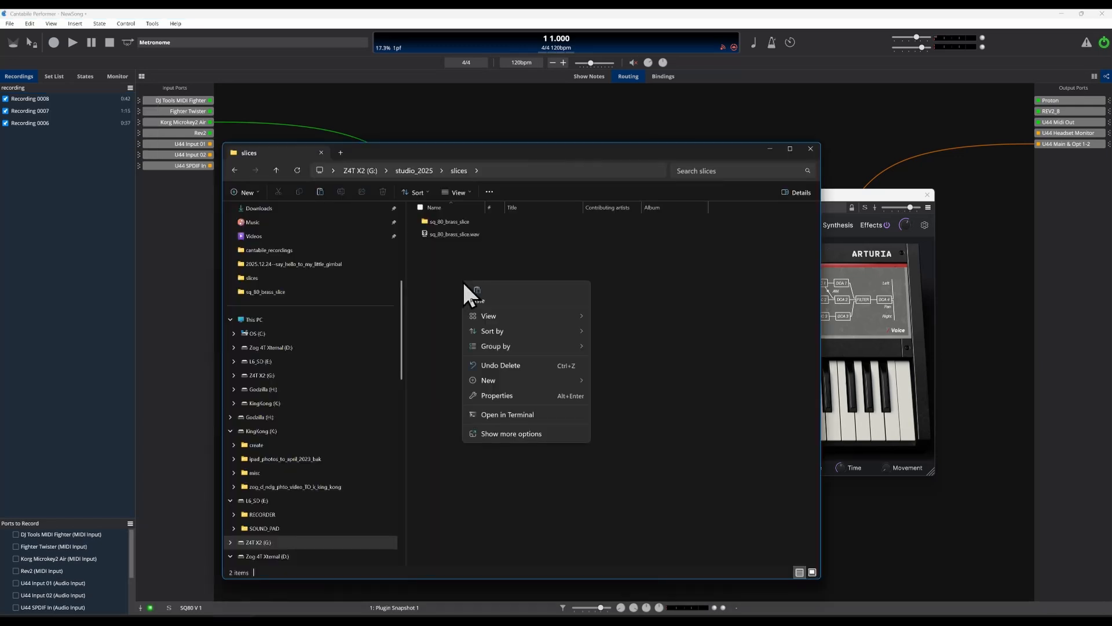
mouse_move(514, 378)
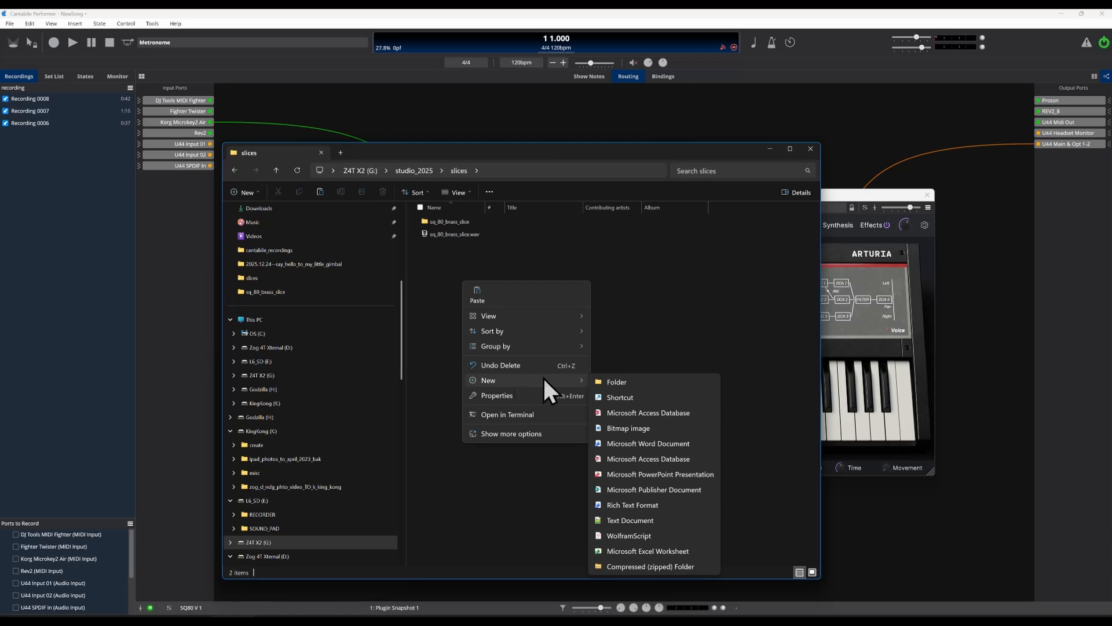
click(628, 378)
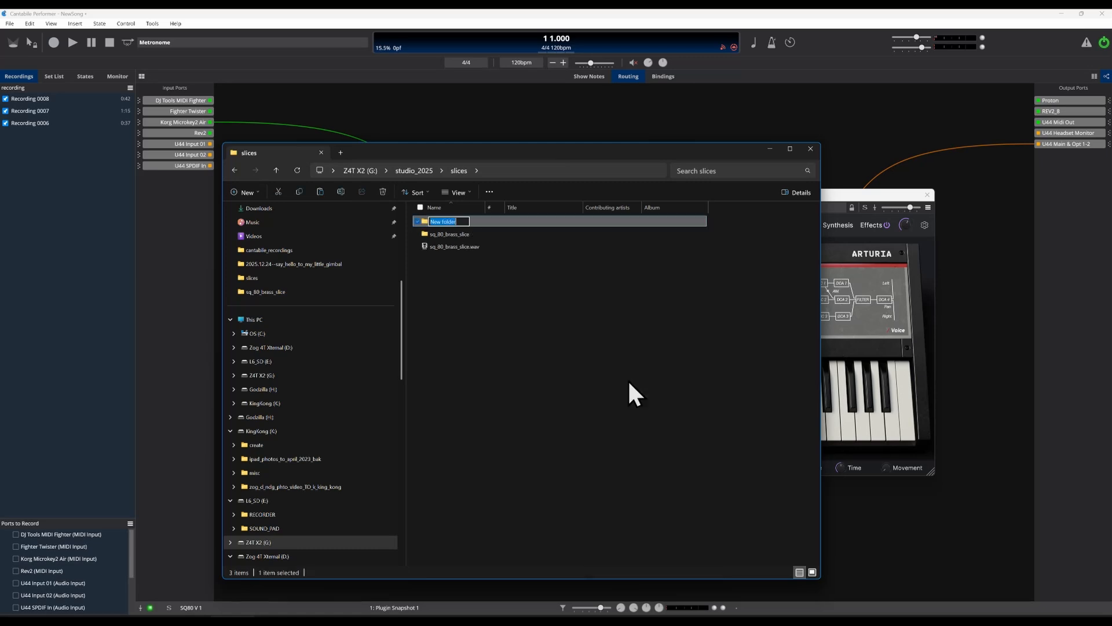
text(sq80_bass)
key(Return)
key(Return)
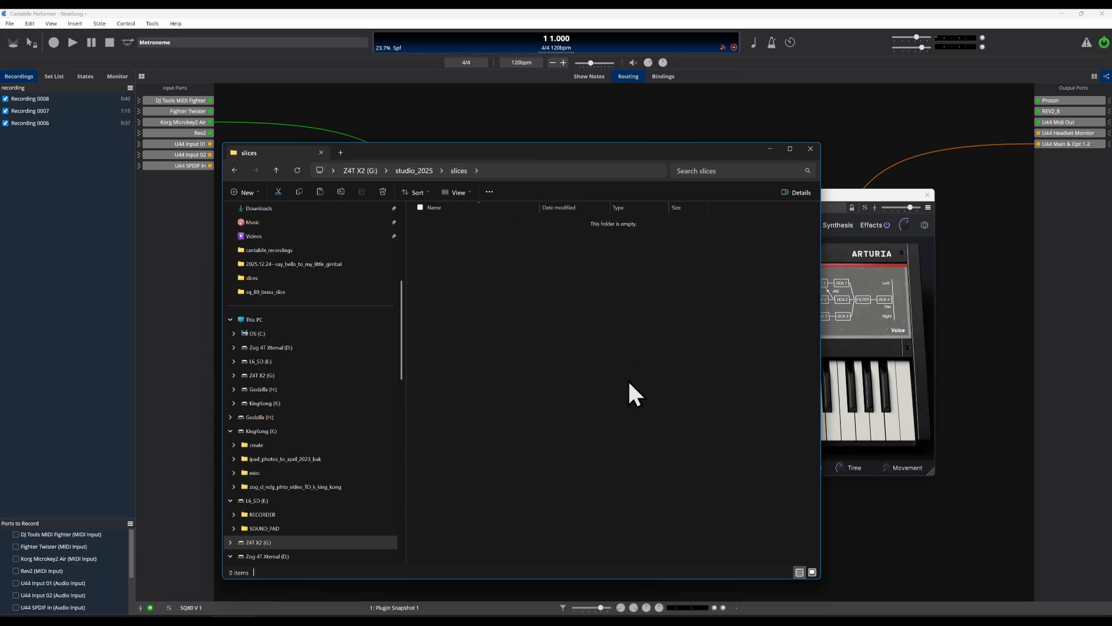
Paste Recording 0008.wav into the sq80_bass folder and move the File Explorer window aside
right_click(442, 252)
click(457, 266)
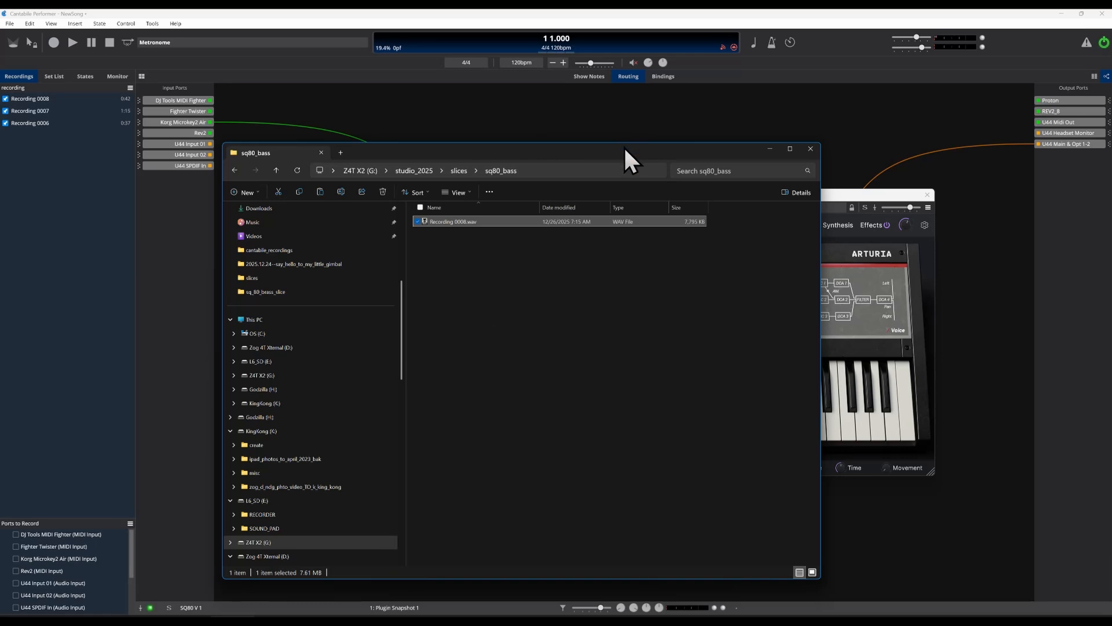
drag(624, 148, 658, 133)
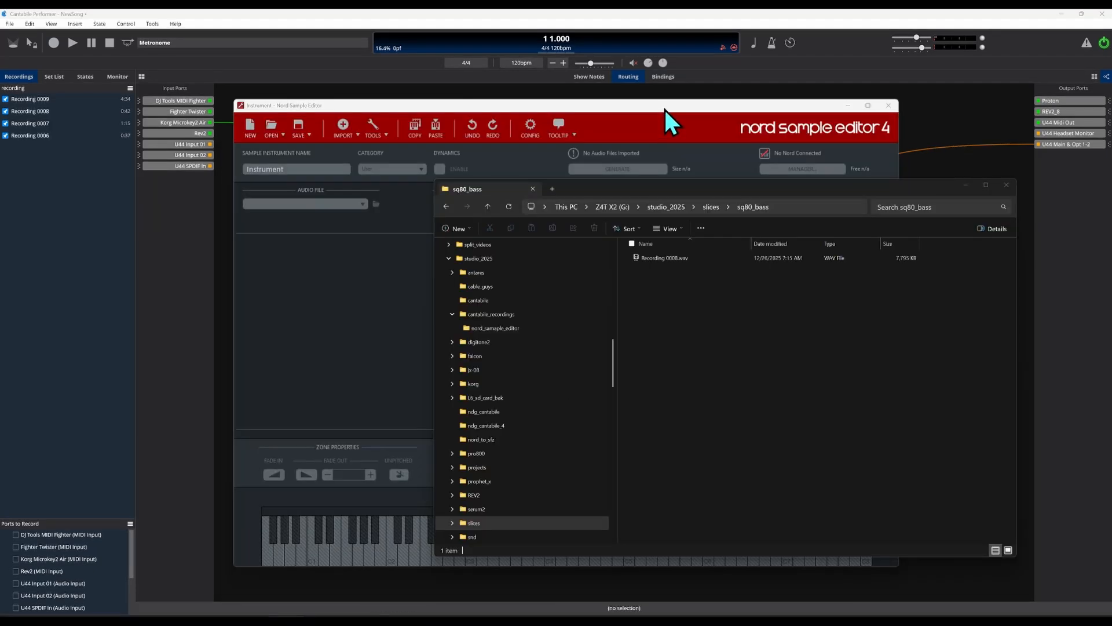
Import Recording 0008.wav from the sq80_bass folder into Nord Sample Editor for automatic slicing and key mapping
click(663, 108)
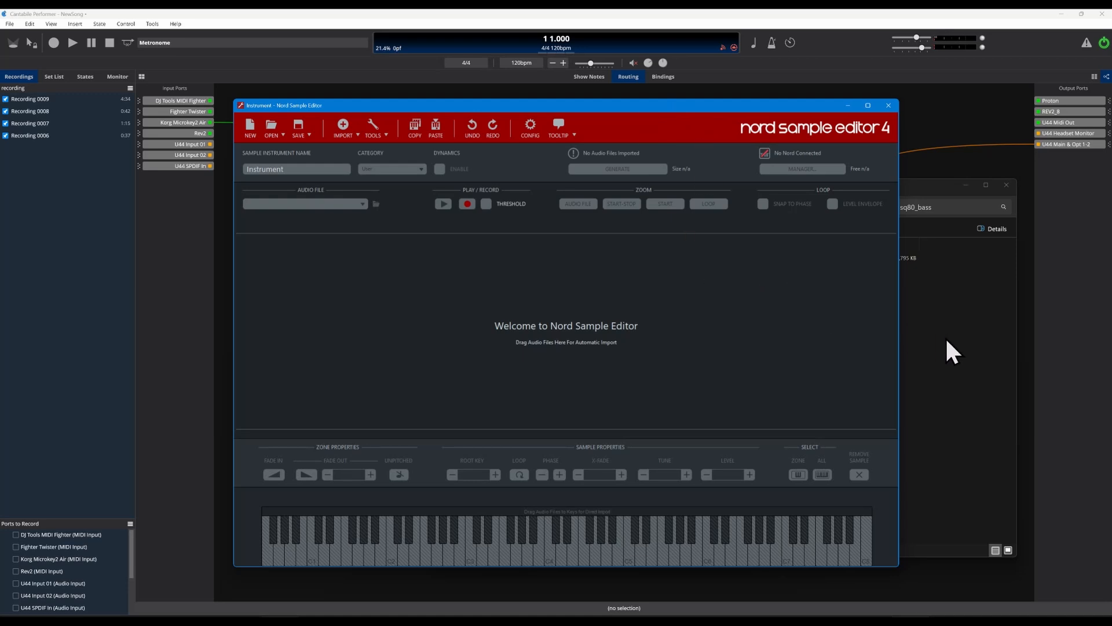
click(919, 183)
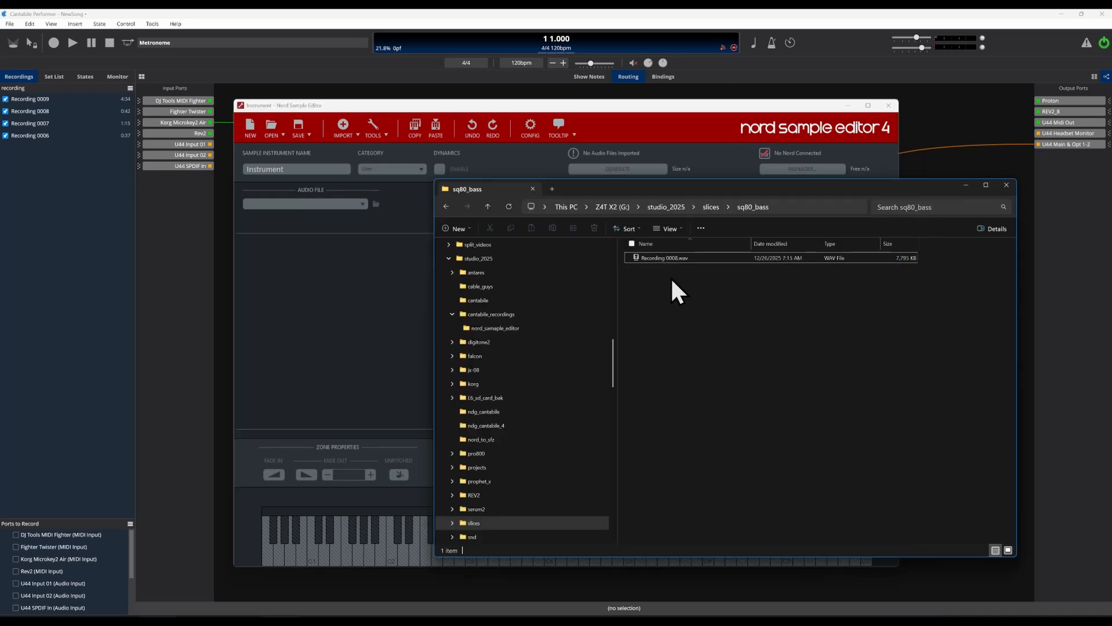
click(662, 258)
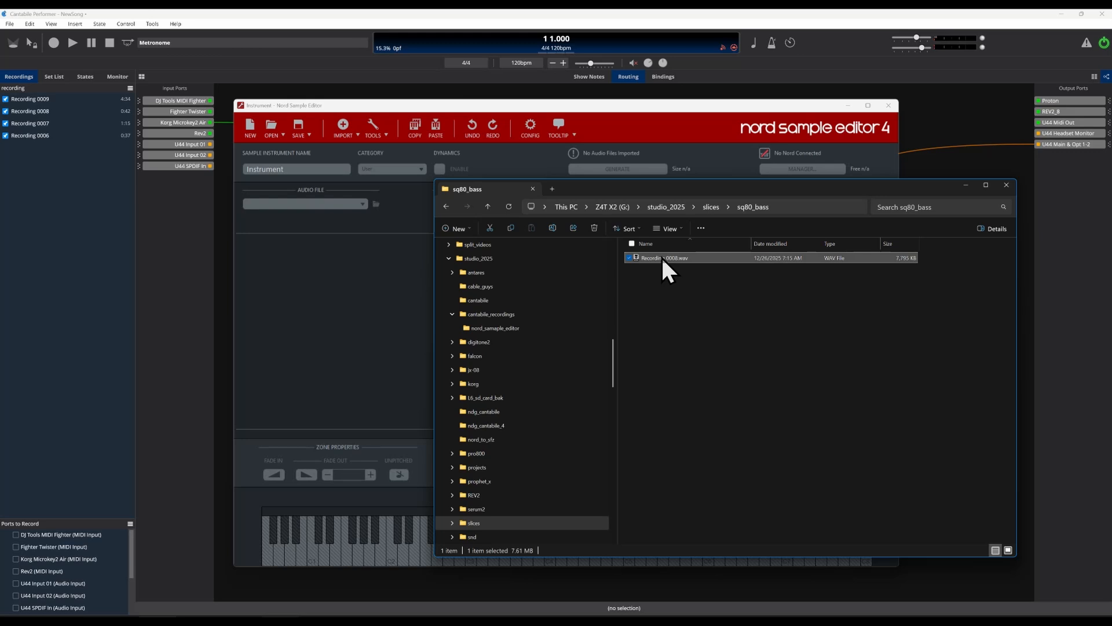
drag(662, 258, 364, 303)
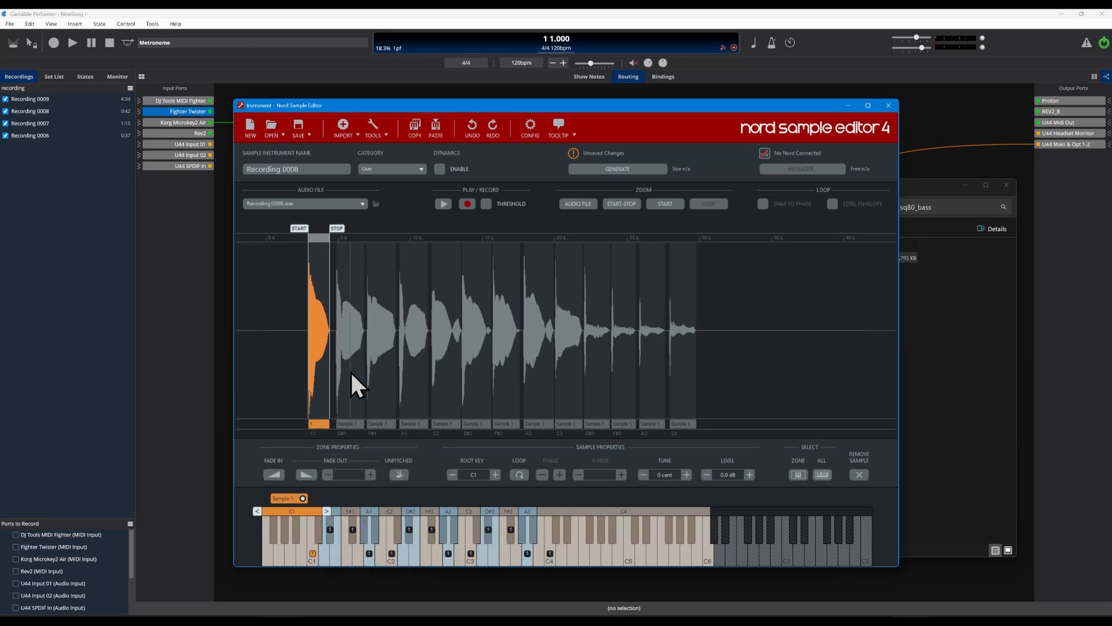
Examine several of the detected note slices in the waveform and the root keys assigned to them
click(414, 380)
click(445, 387)
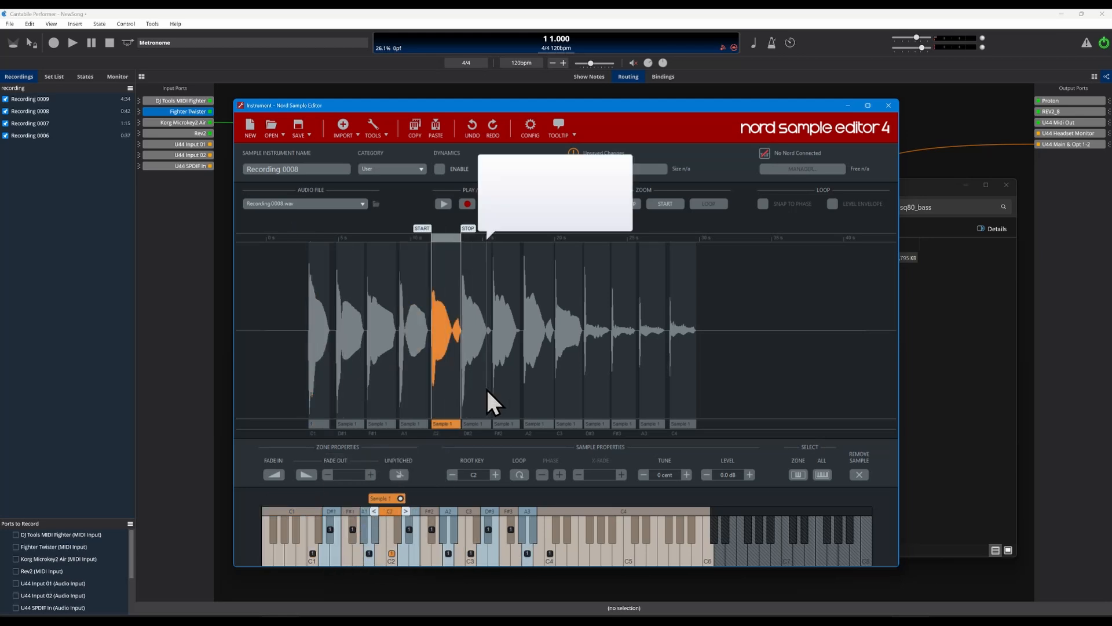
click(538, 393)
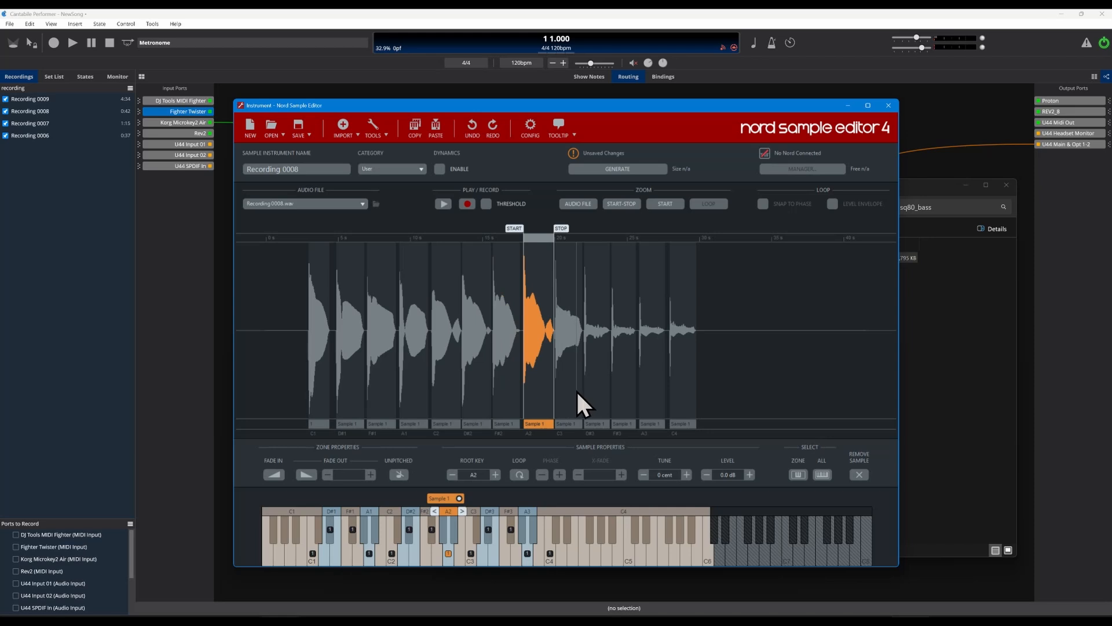
click(575, 400)
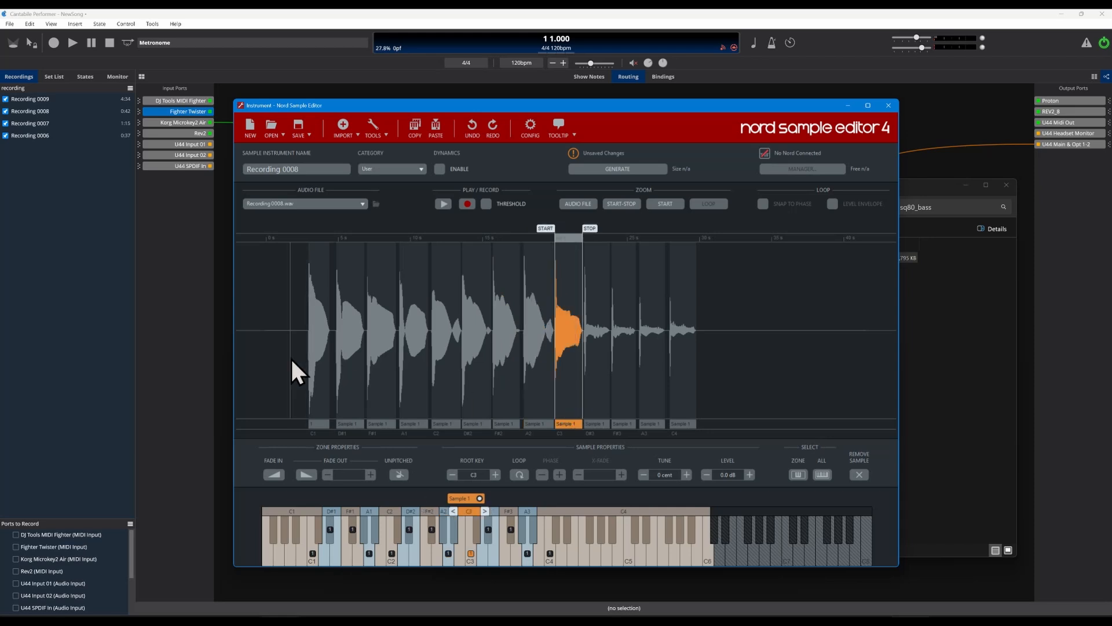
click(320, 388)
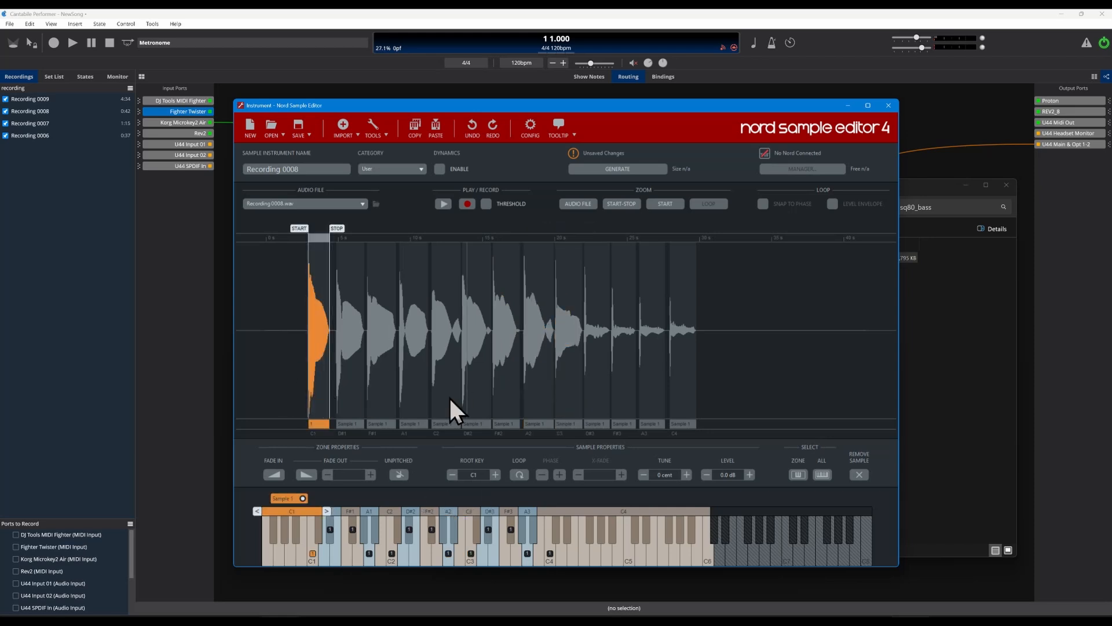
Save the sample project as Recording 0008.nsmpproj in the sq80_bass folder, check the folder's files and close Nord Sample Editor
click(297, 128)
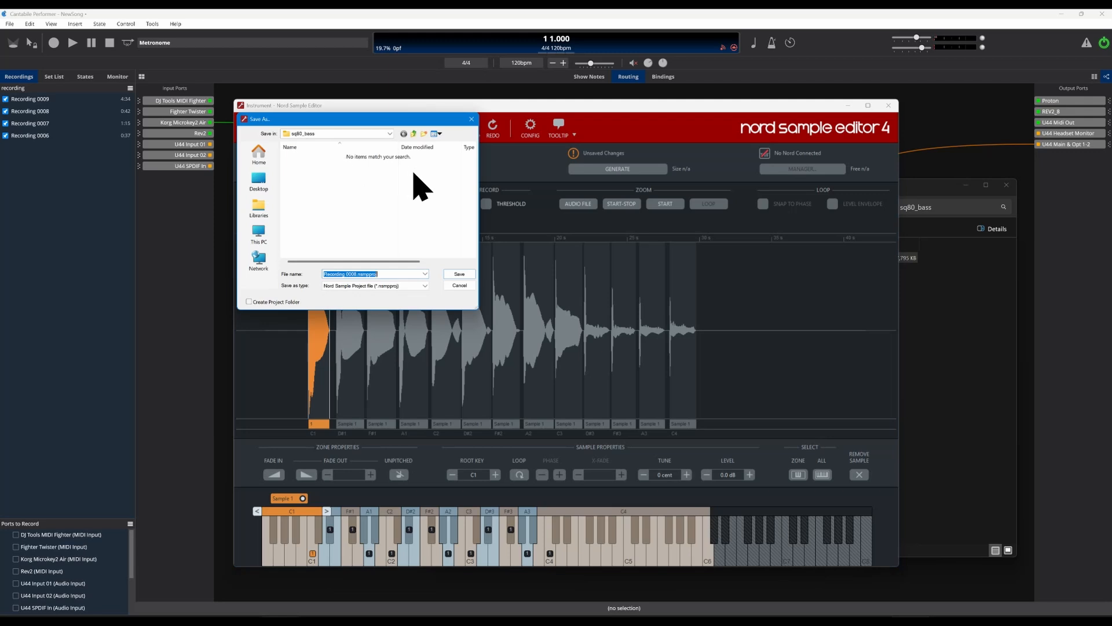
click(465, 273)
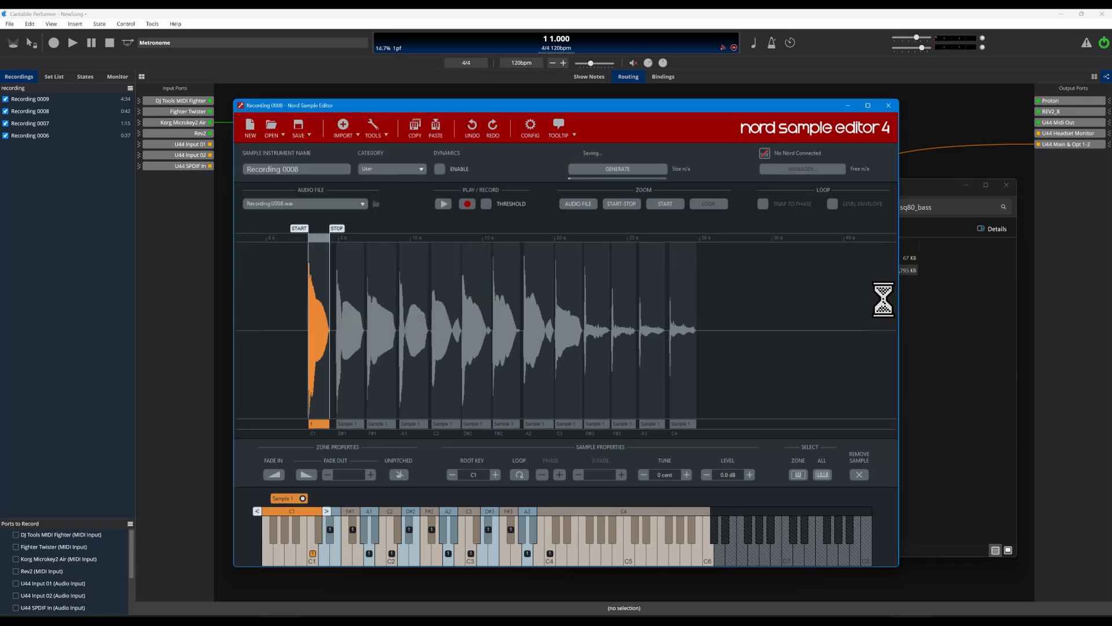
click(961, 339)
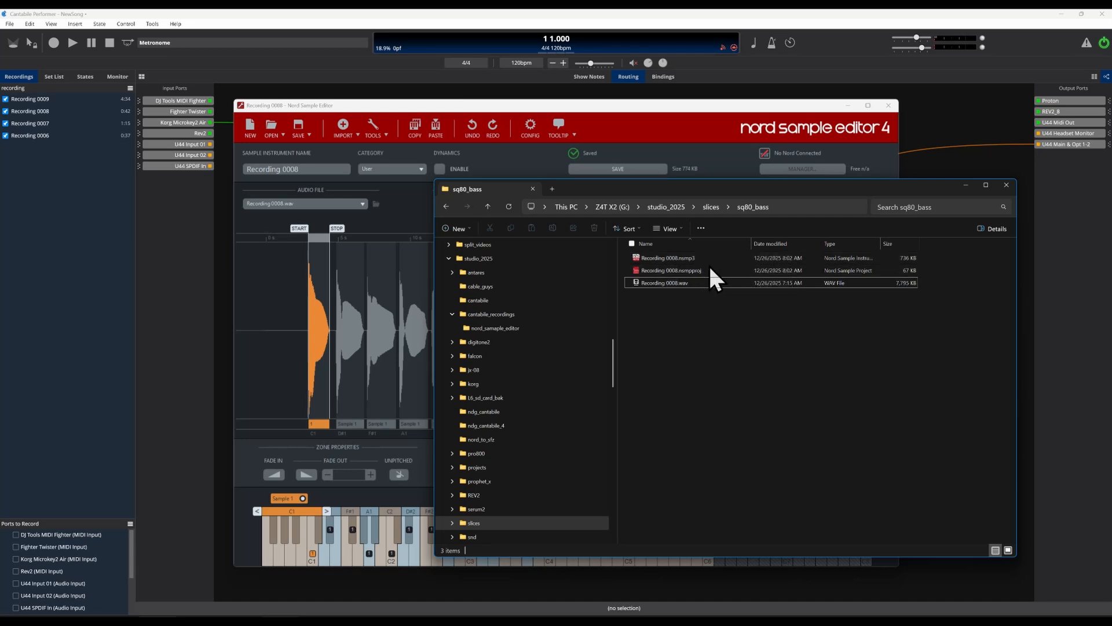
mouse_move(708, 269)
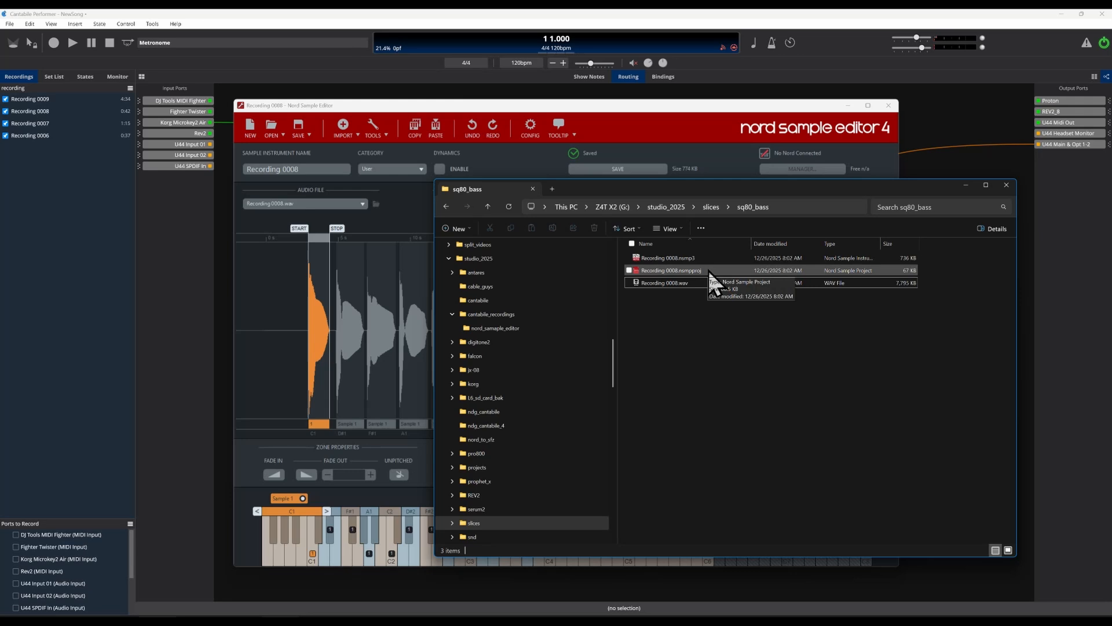
click(611, 124)
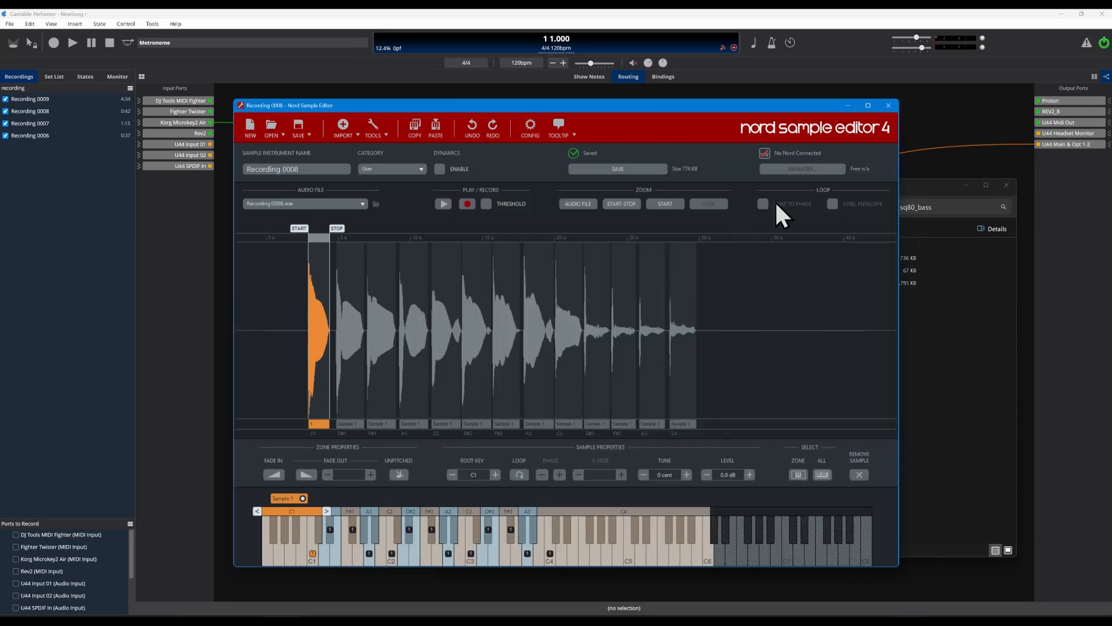
click(889, 105)
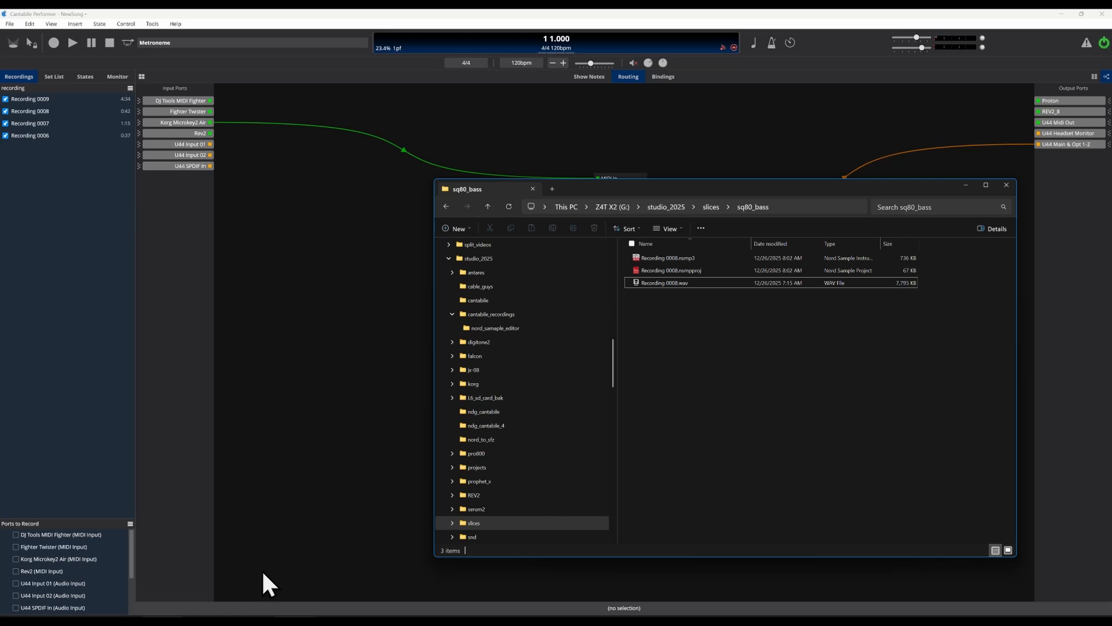
Switch to the Nord Sample Editor Project to SFZ Converter page in the browser and reload it to clear the previous conversion
mouse_move(278, 620)
click(198, 587)
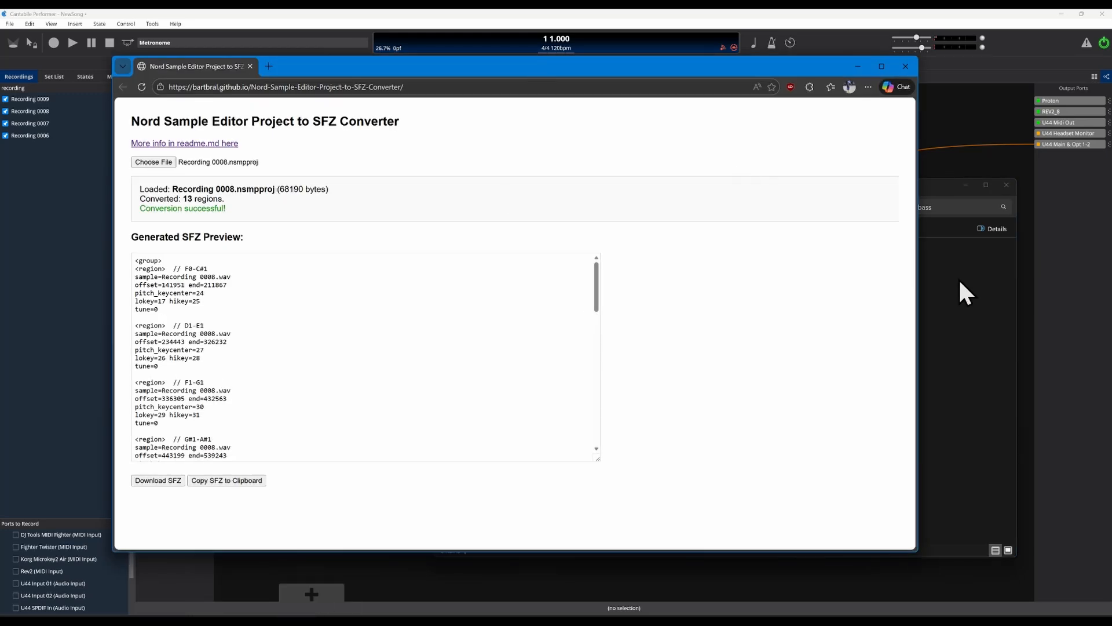
click(970, 295)
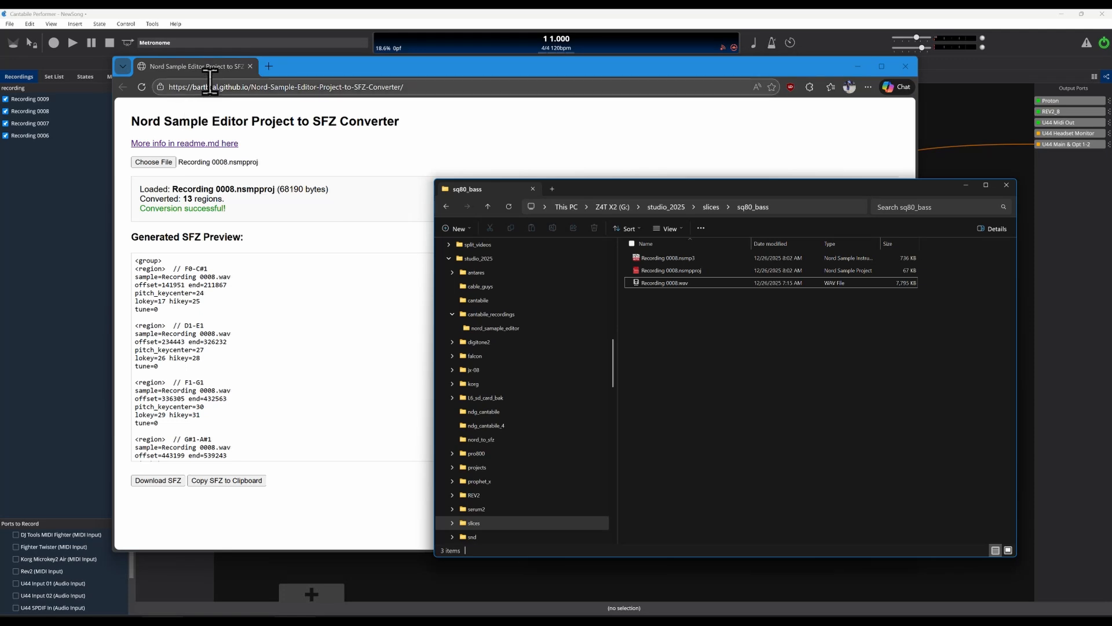
click(142, 87)
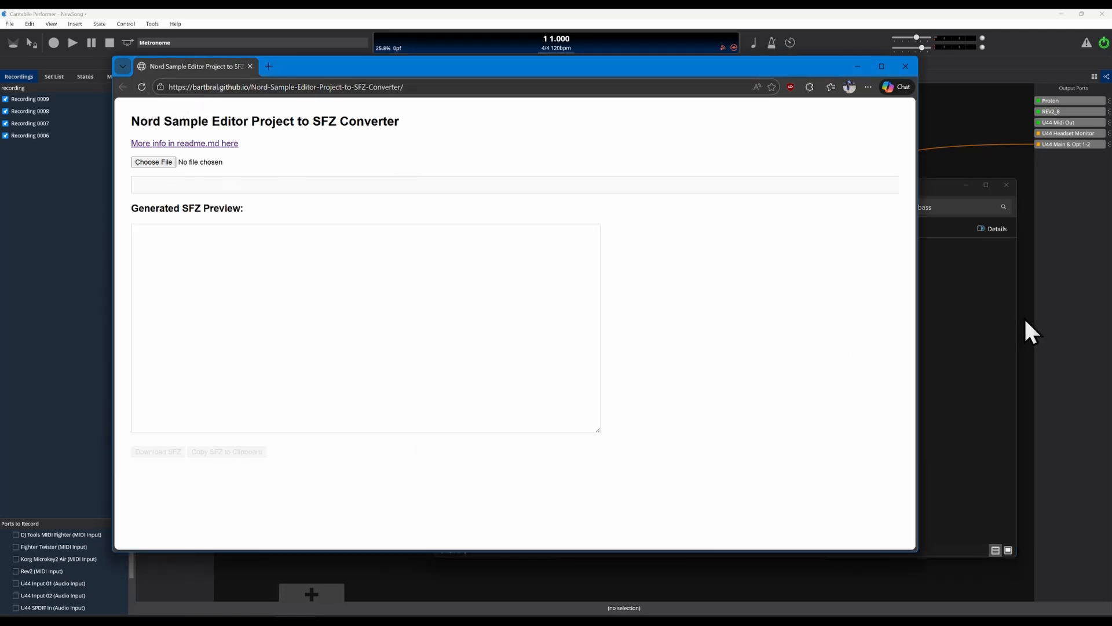
Load Recording 0008.nsmpproj from the sq80_bass folder into the converter to generate its SFZ text
click(991, 312)
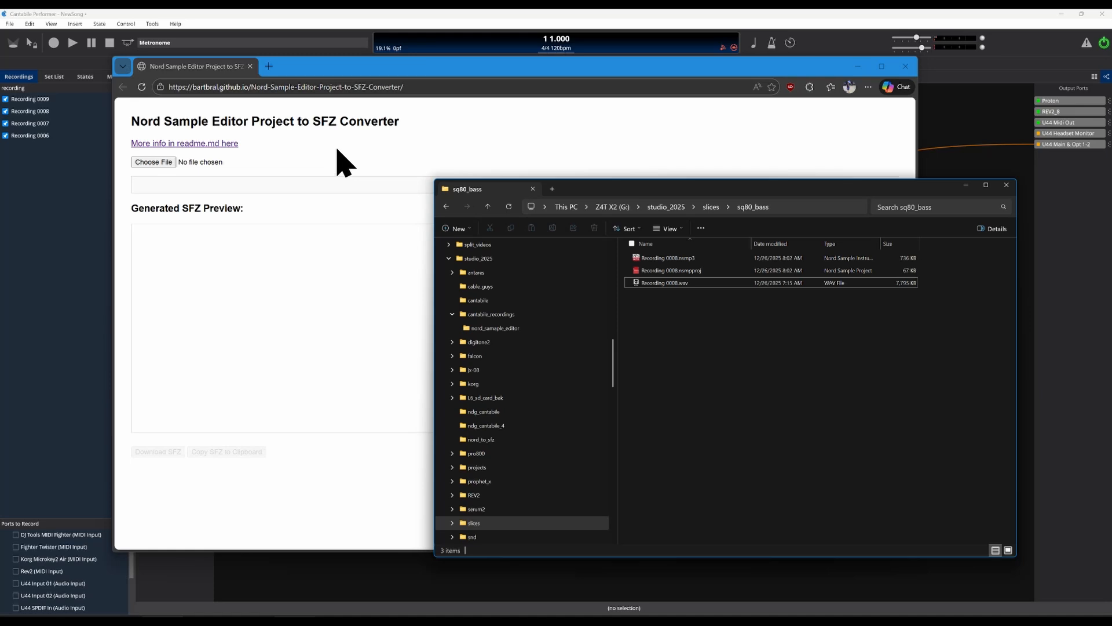
click(170, 165)
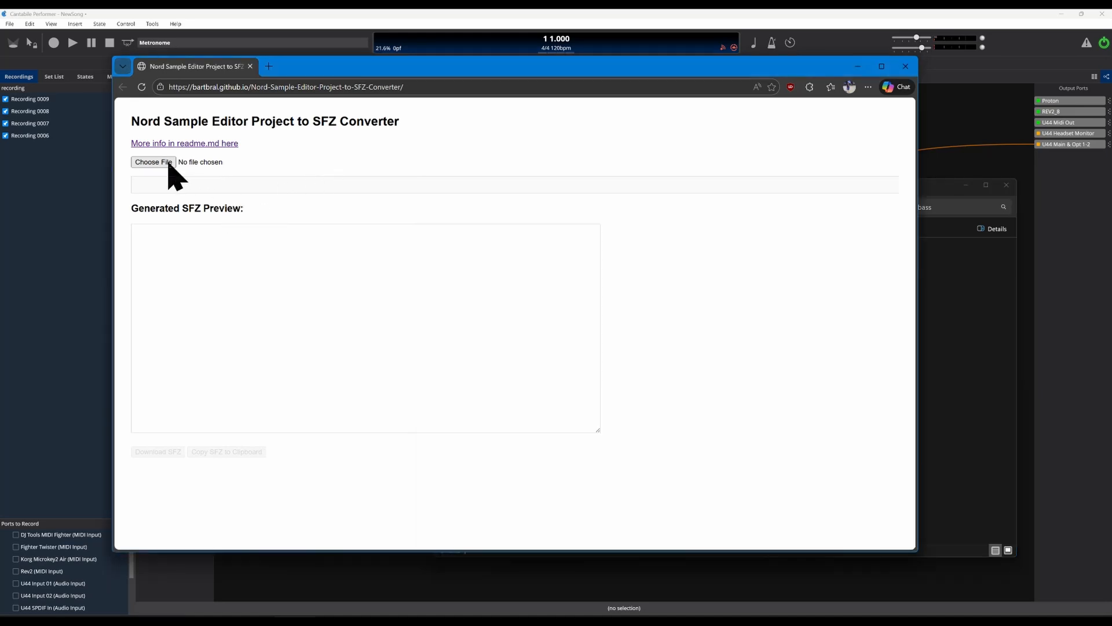
click(168, 163)
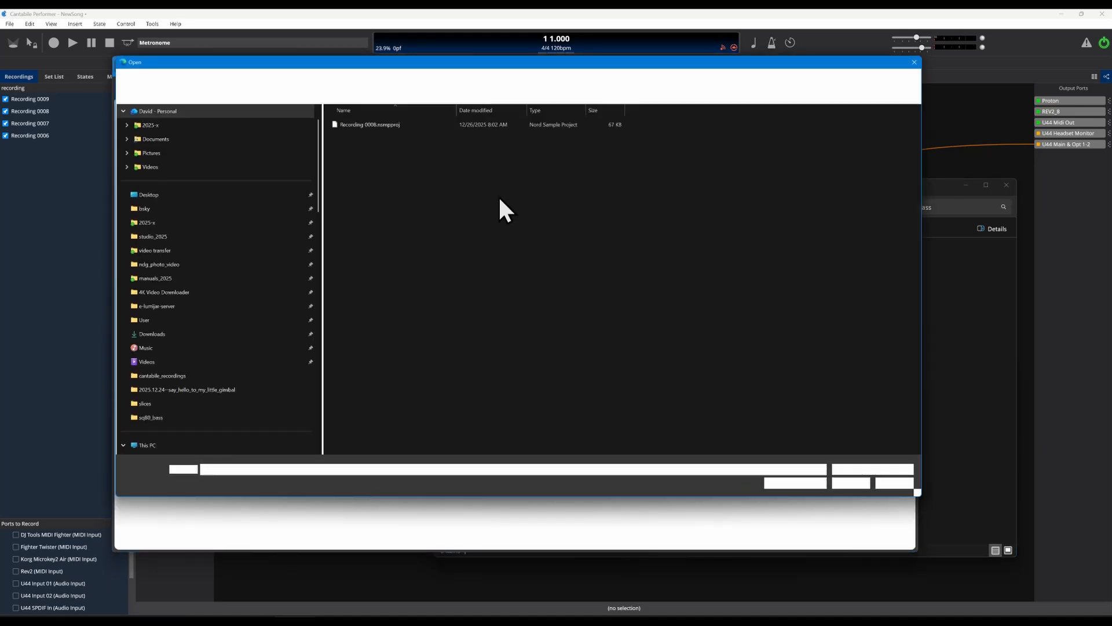
click(373, 126)
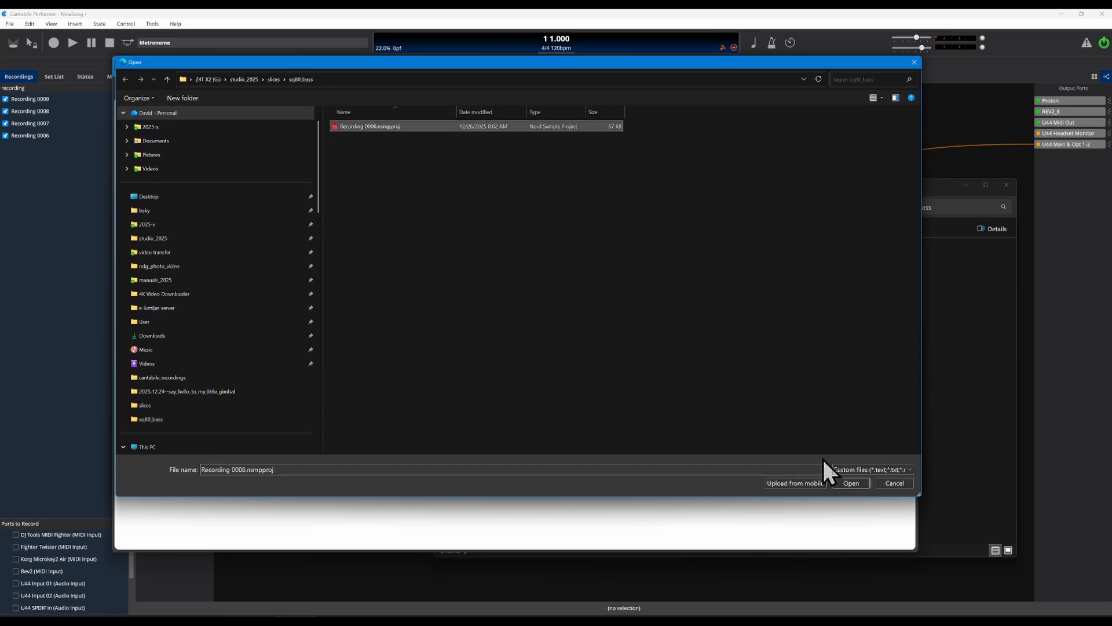
click(846, 481)
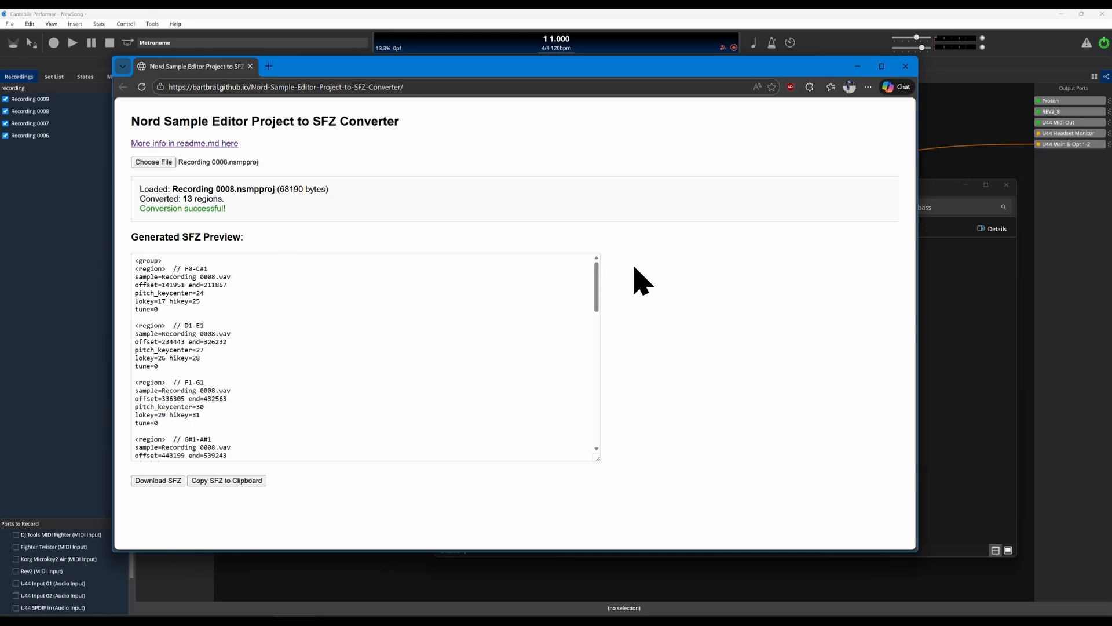
Copy all of the SFZ text generated by the converter
drag(596, 273, 306, 446)
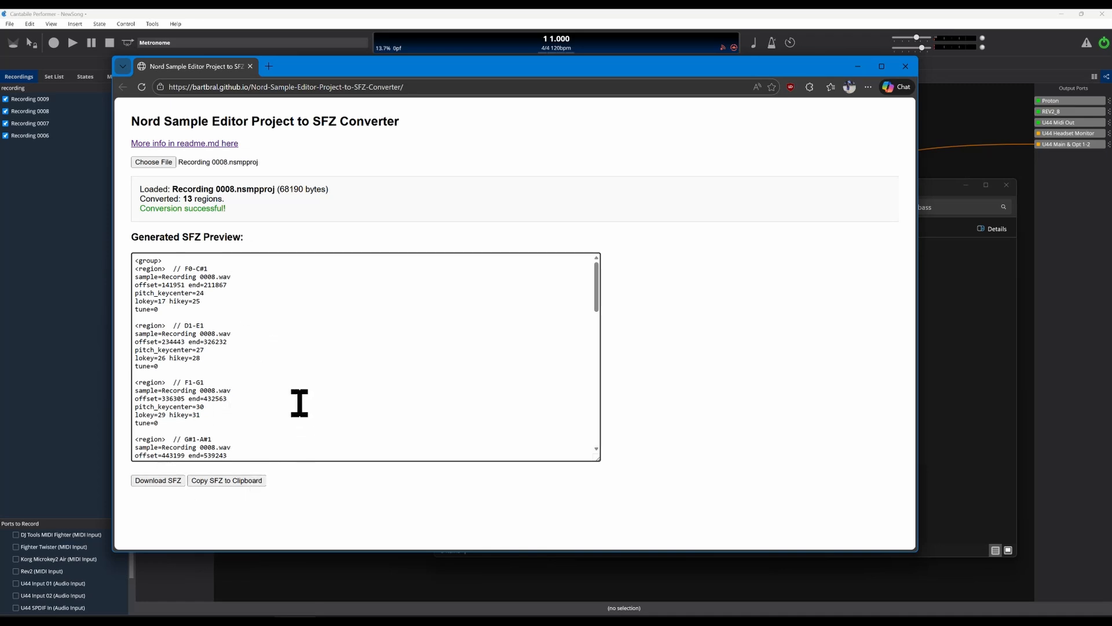
key(ctrl+a)
key(ctrl+c)
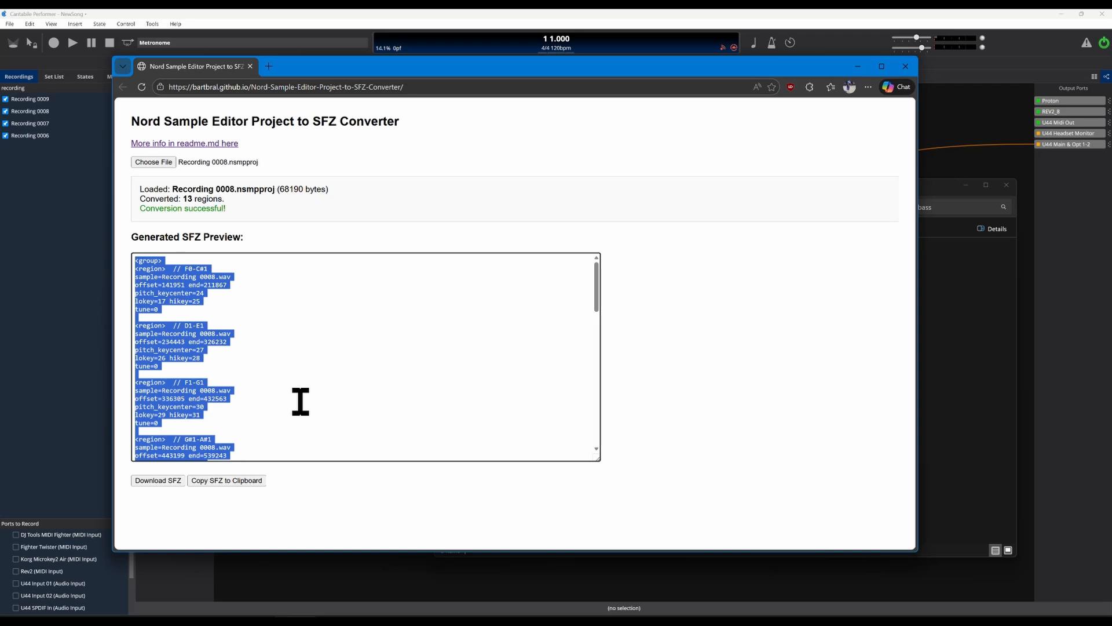
Create a new text document in the sq80_bass folder and name it RECORDING_008.sfz
click(967, 363)
right_click(633, 334)
mouse_move(695, 408)
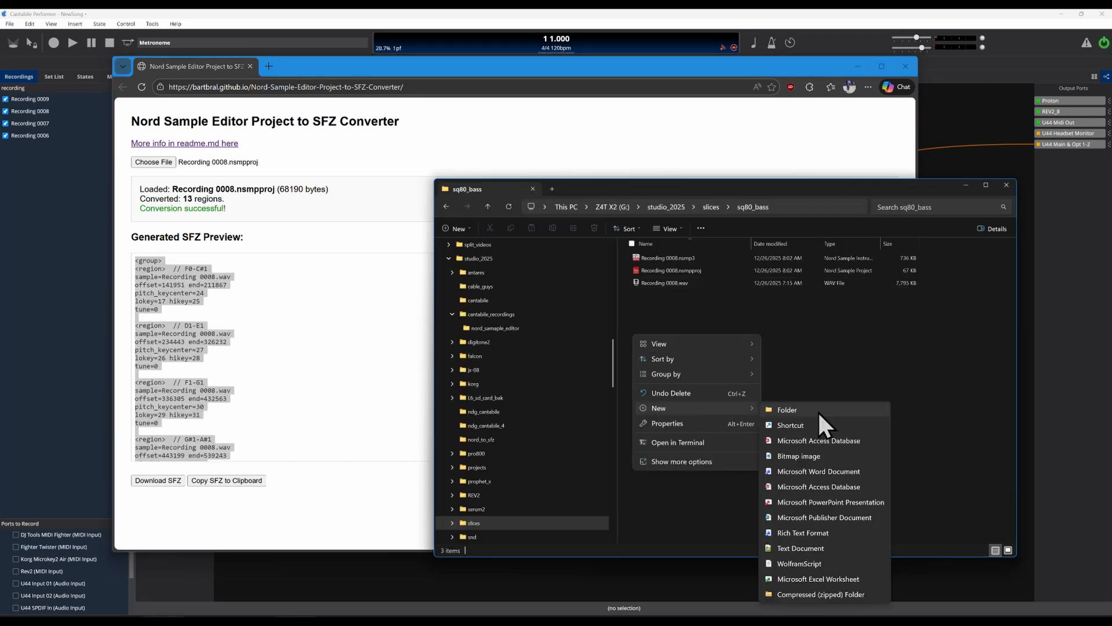
click(831, 548)
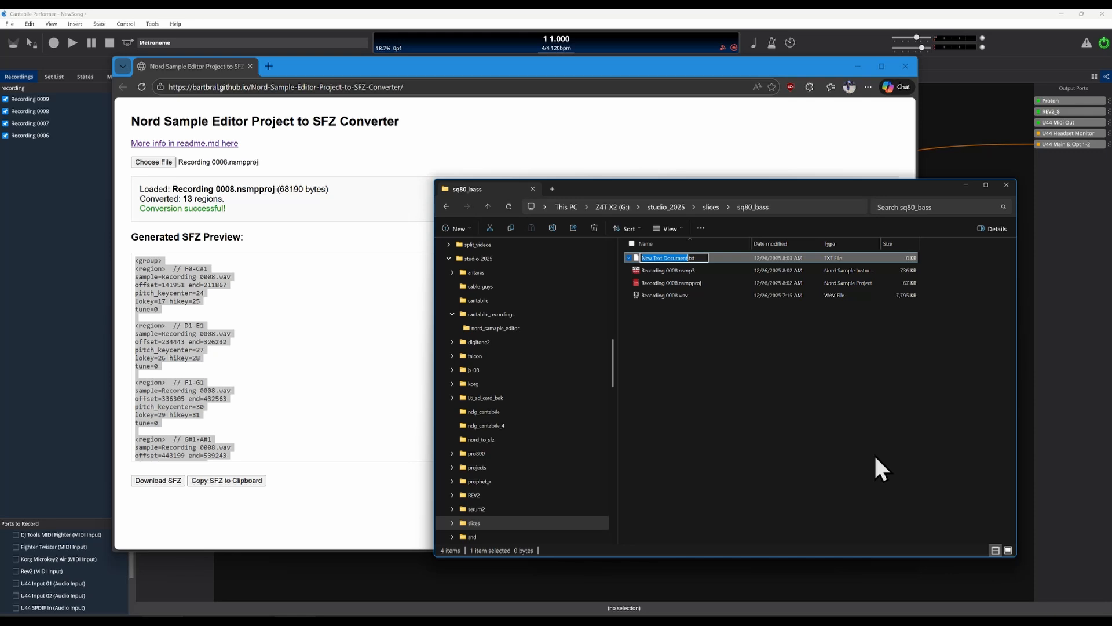
text(RECO)
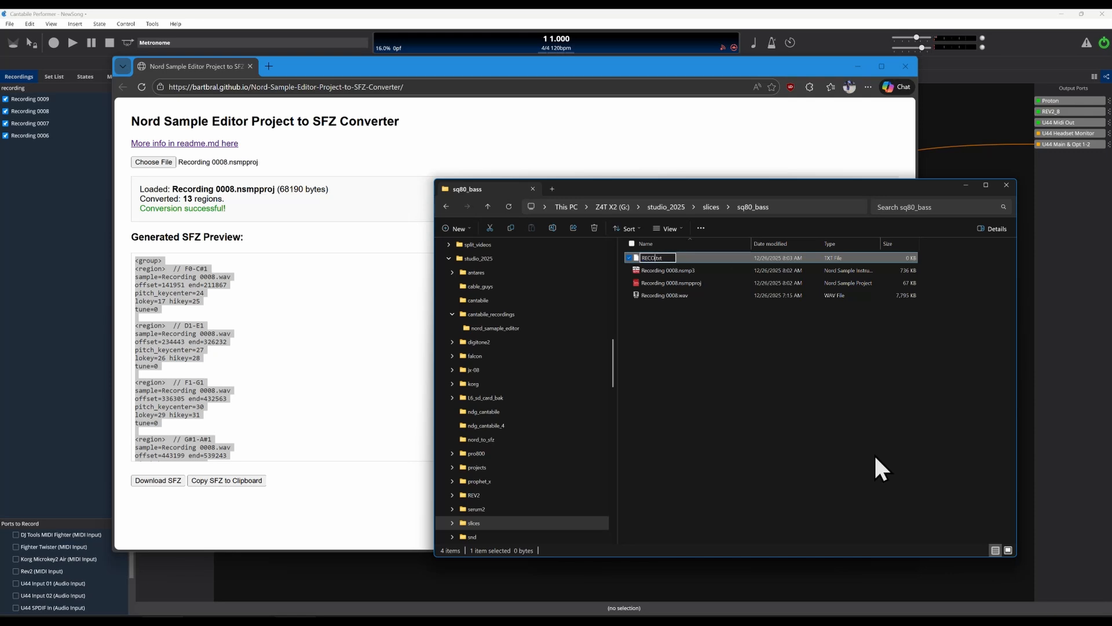
text(RDING_008)
key(Return)
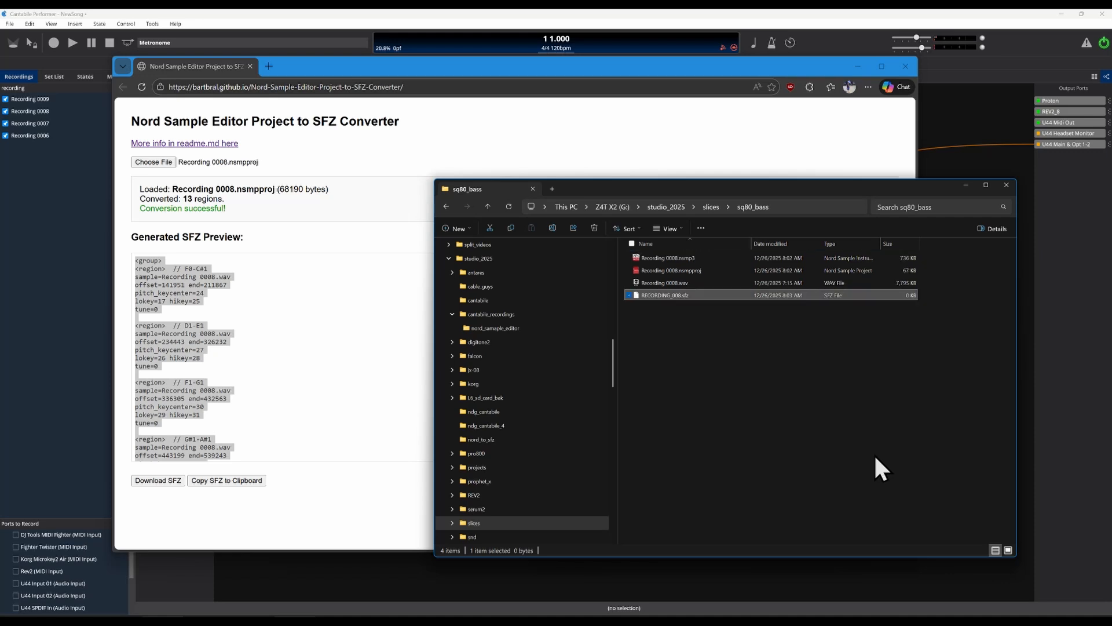
Open RECORDING_008.sfz in Notepad, paste the copied SFZ text, save the file and close Notepad
right_click(672, 295)
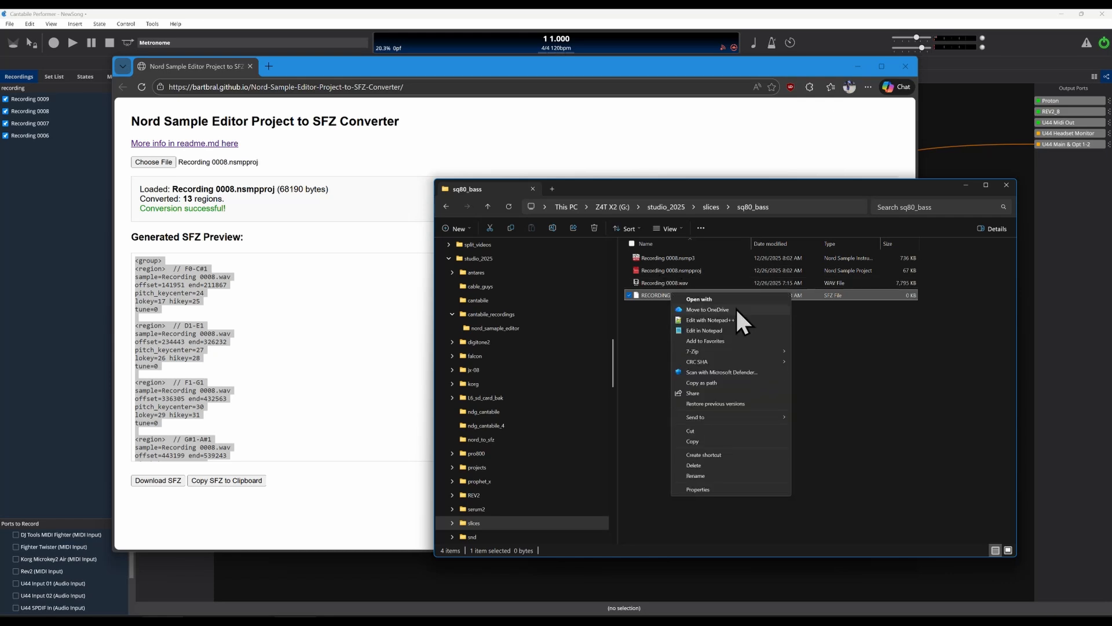
click(739, 330)
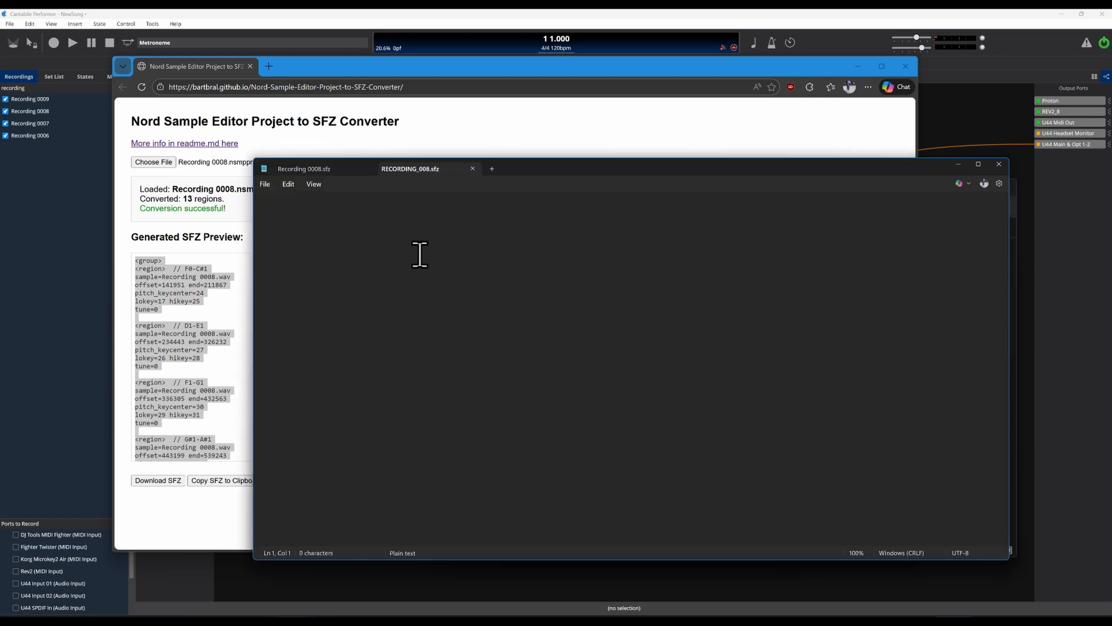
key(ctrl+v)
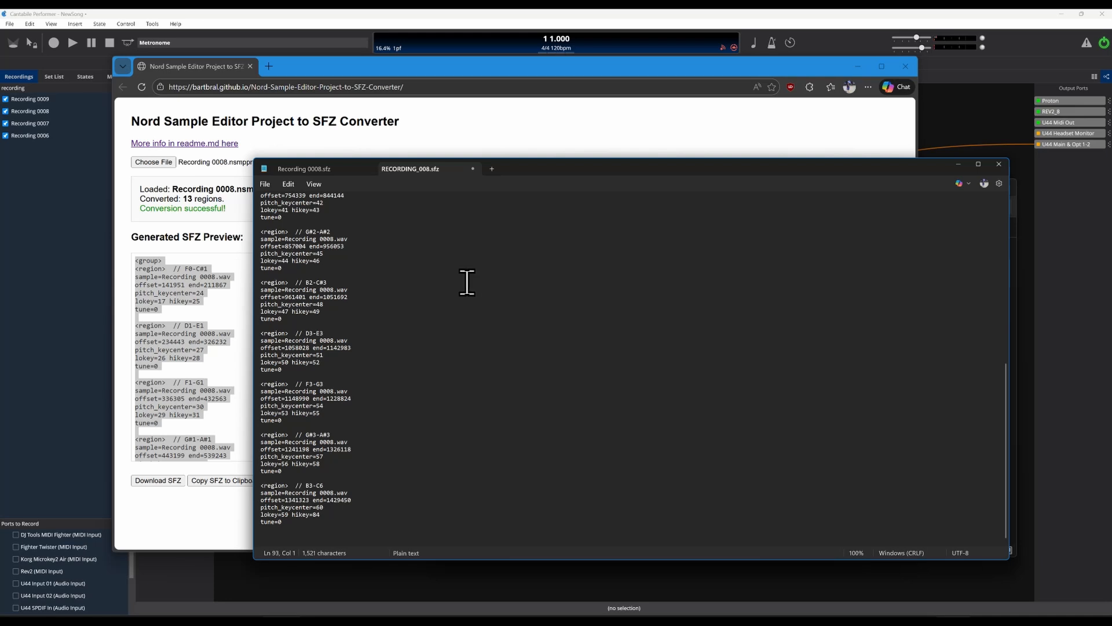
click(265, 183)
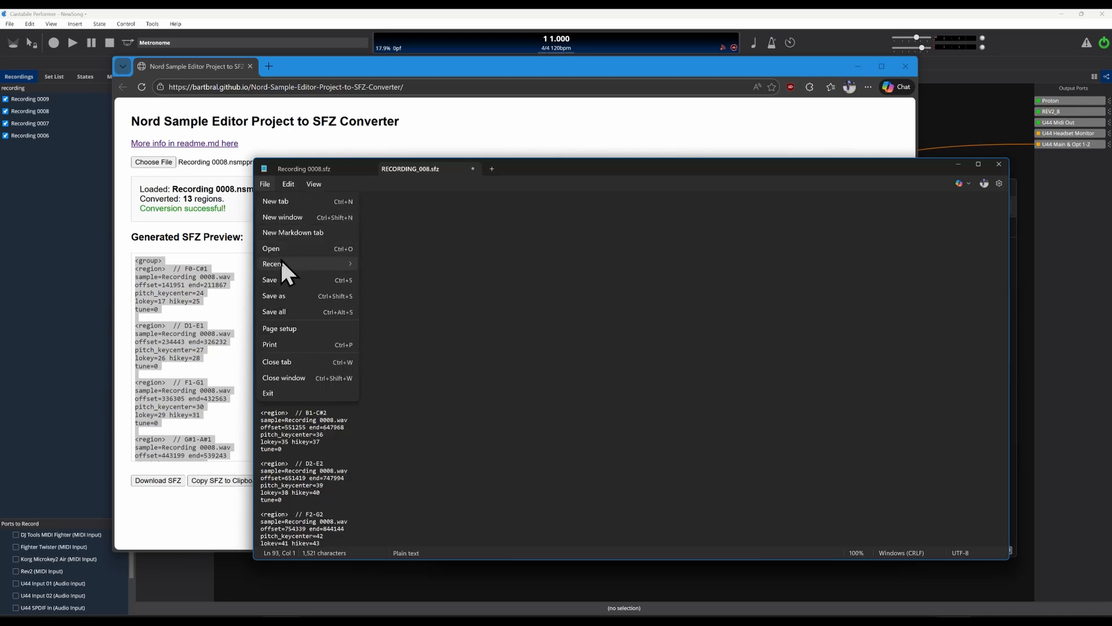
click(283, 274)
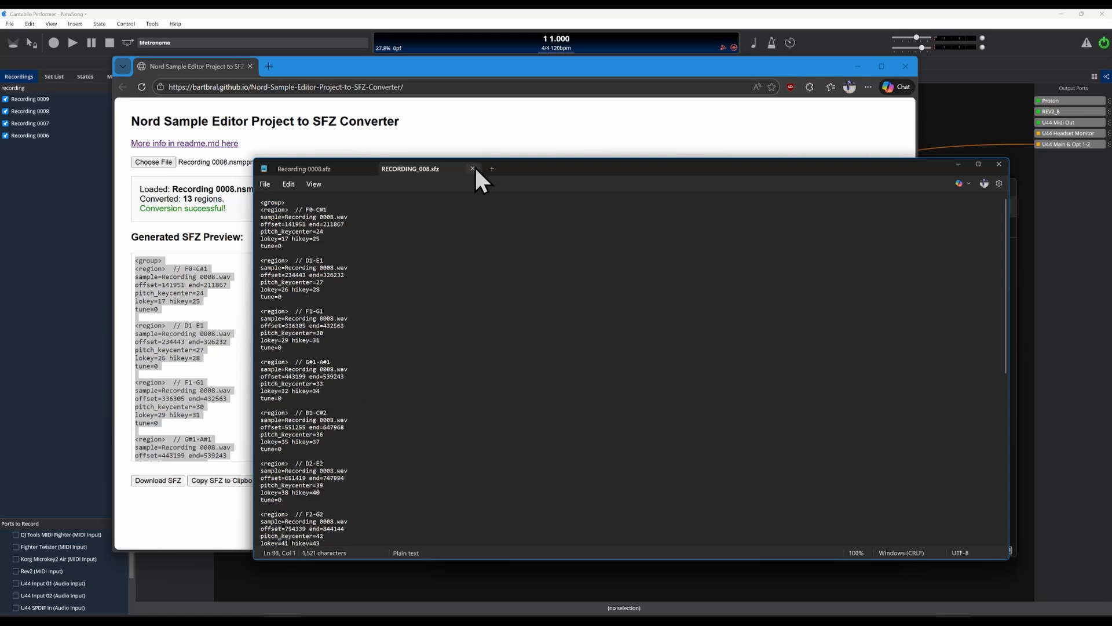
click(368, 168)
click(370, 169)
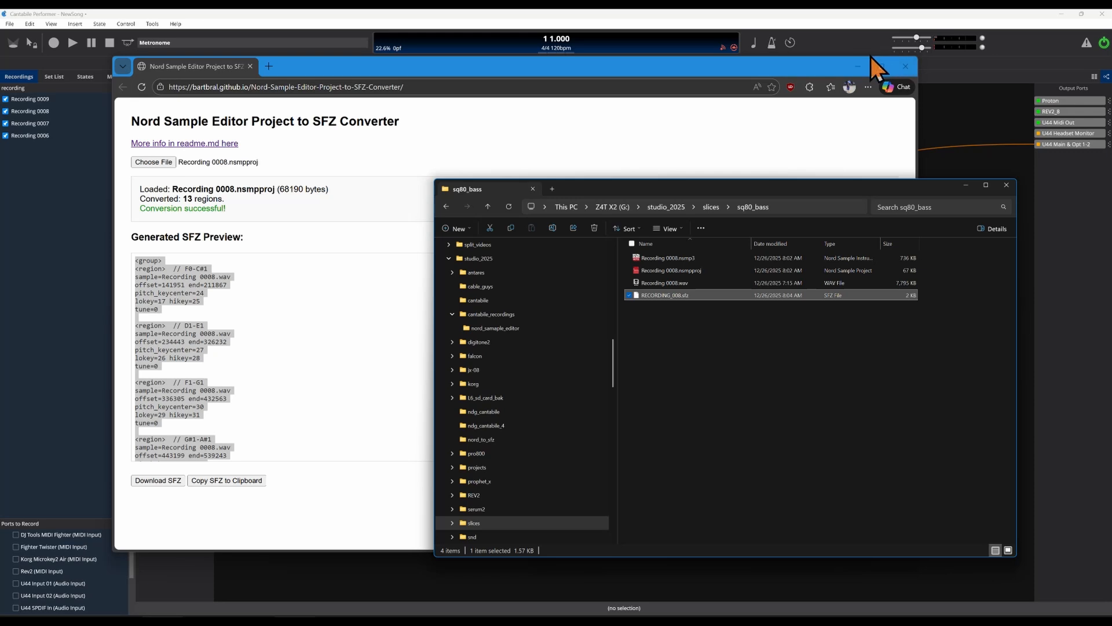
Minimize the converter's browser window, switch to Cantabile and start recording with the transport playing
click(859, 66)
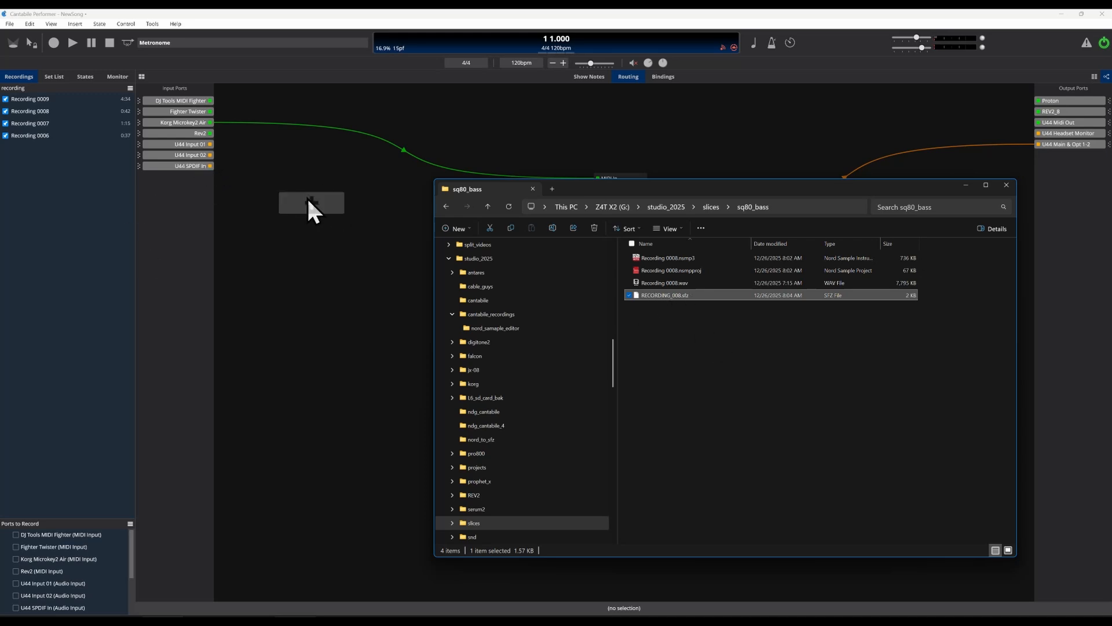
click(57, 40)
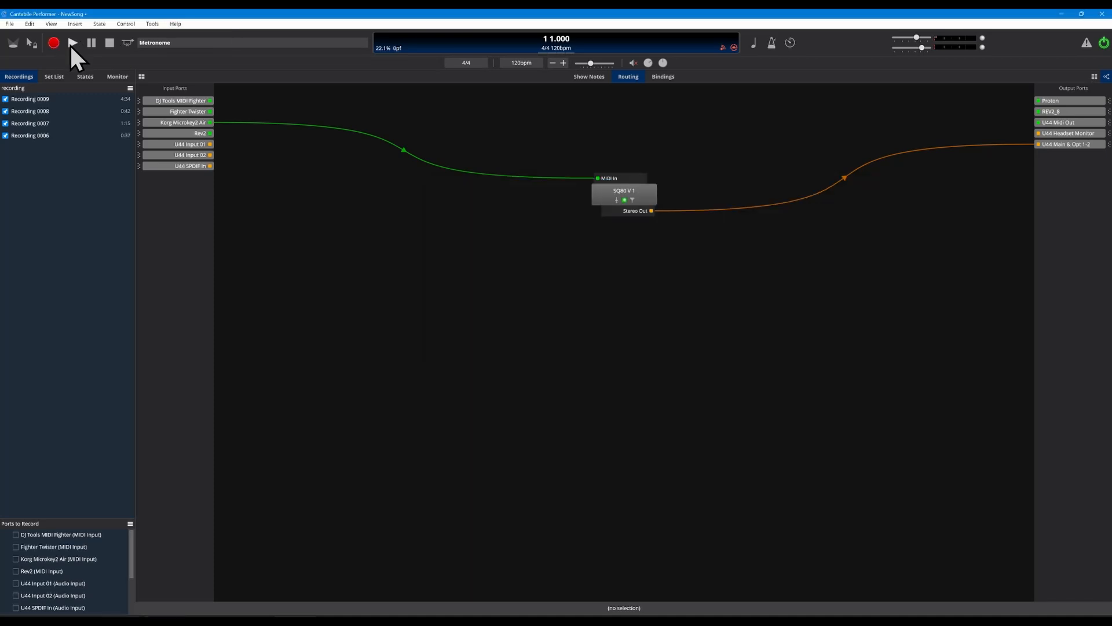
click(73, 43)
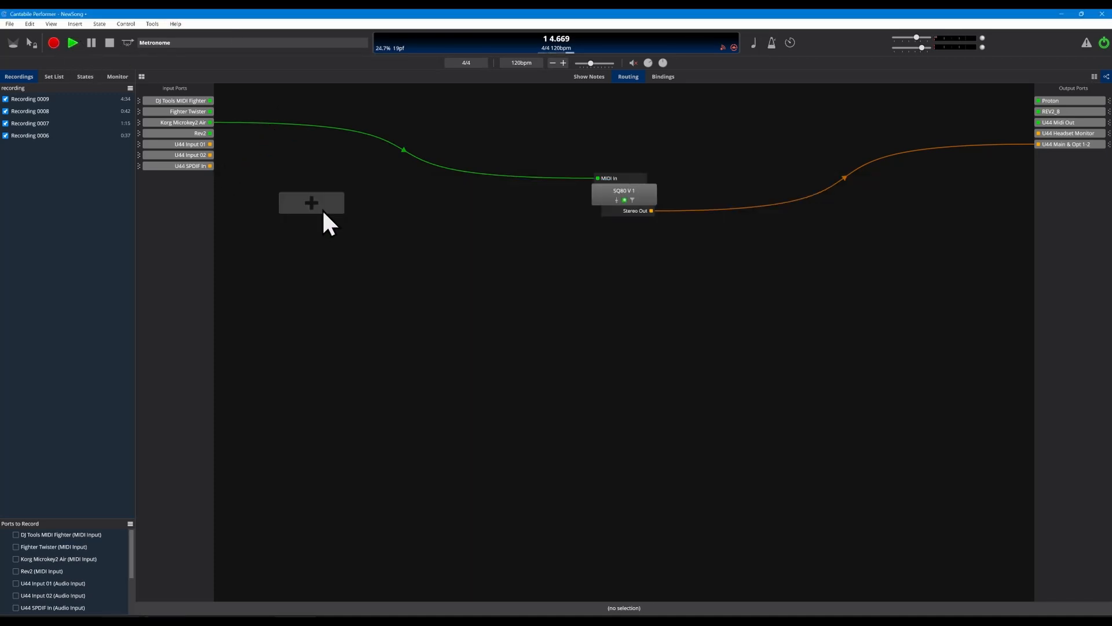
Insert the Serum 2 VST3 synth plugin into the song's routing
click(310, 202)
click(384, 198)
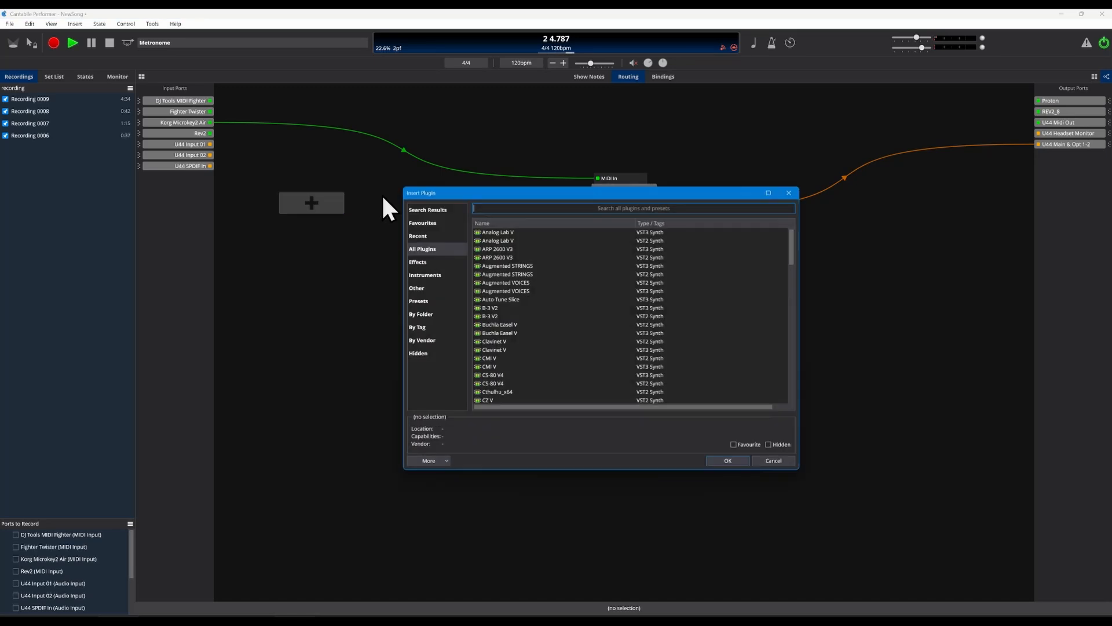
text(ser)
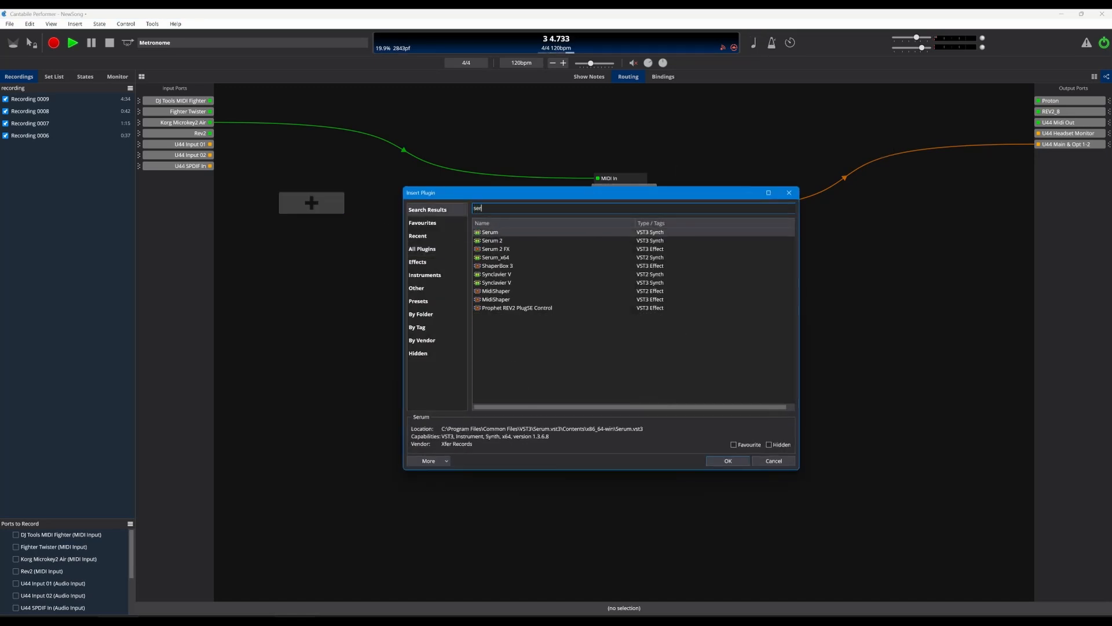
text(um 2)
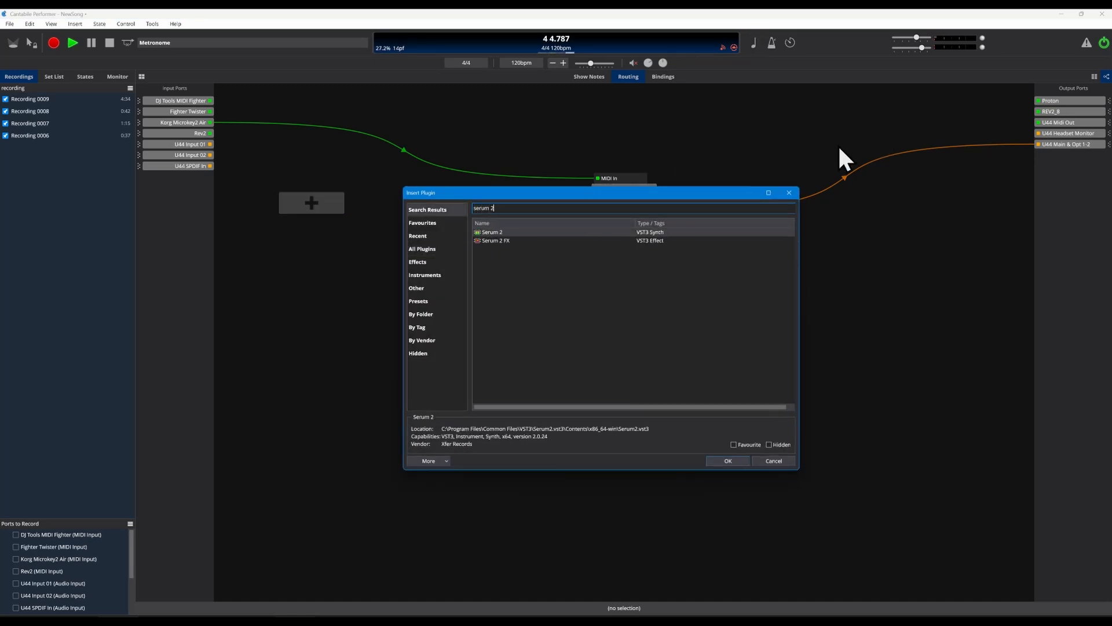
click(549, 233)
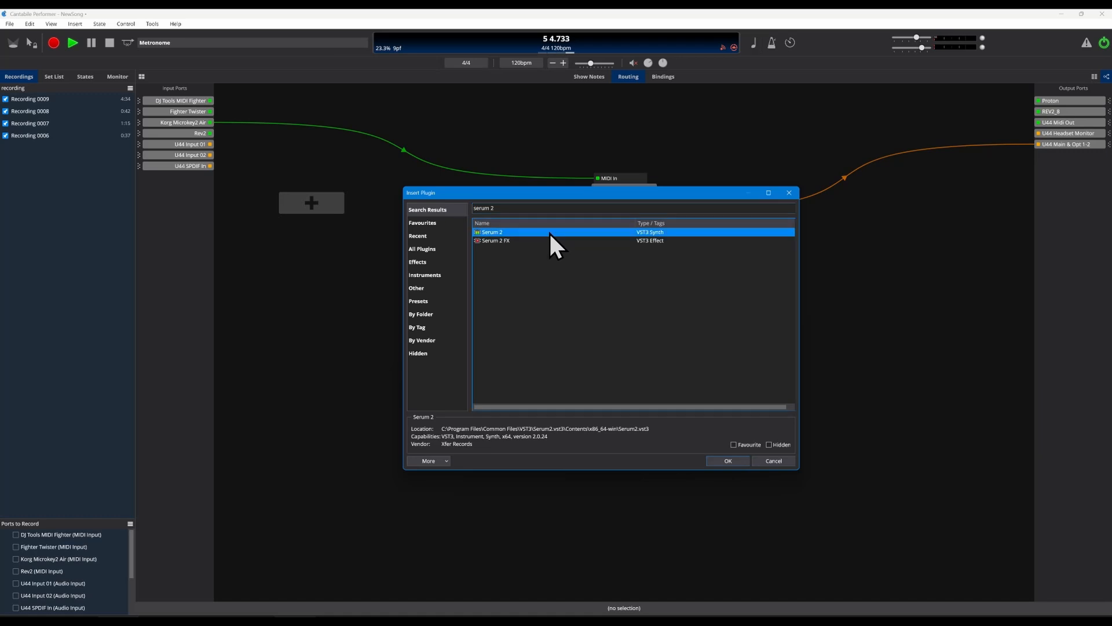
click(728, 460)
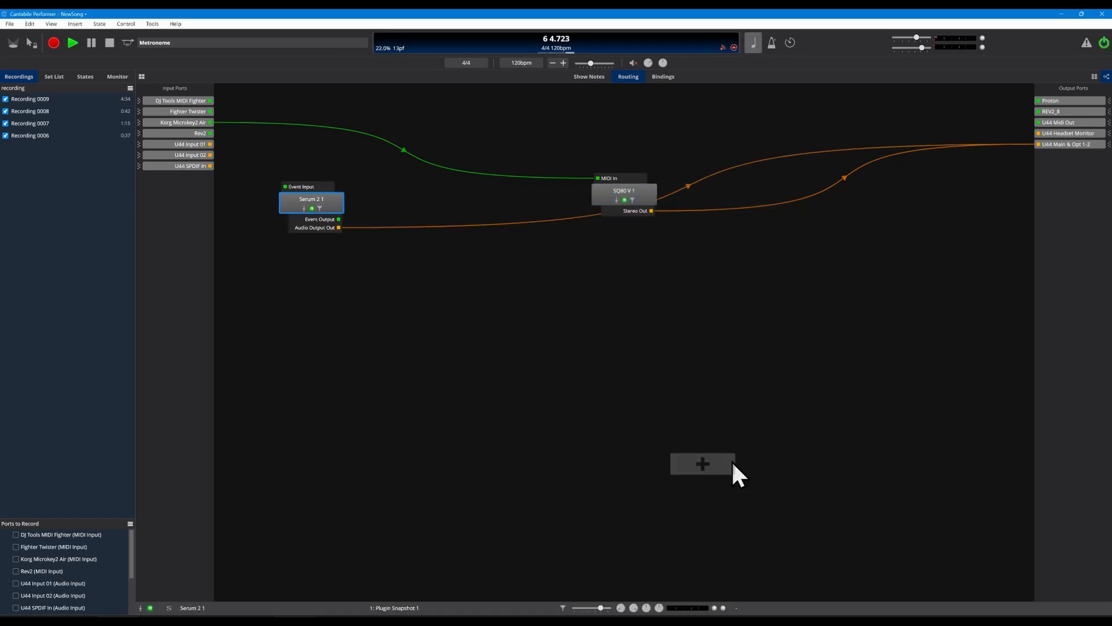
Route Korg Microkey2 Air to Serum 2's Event Input and disable its existing route to SQ80 V
drag(339, 198, 538, 305)
drag(211, 120, 484, 294)
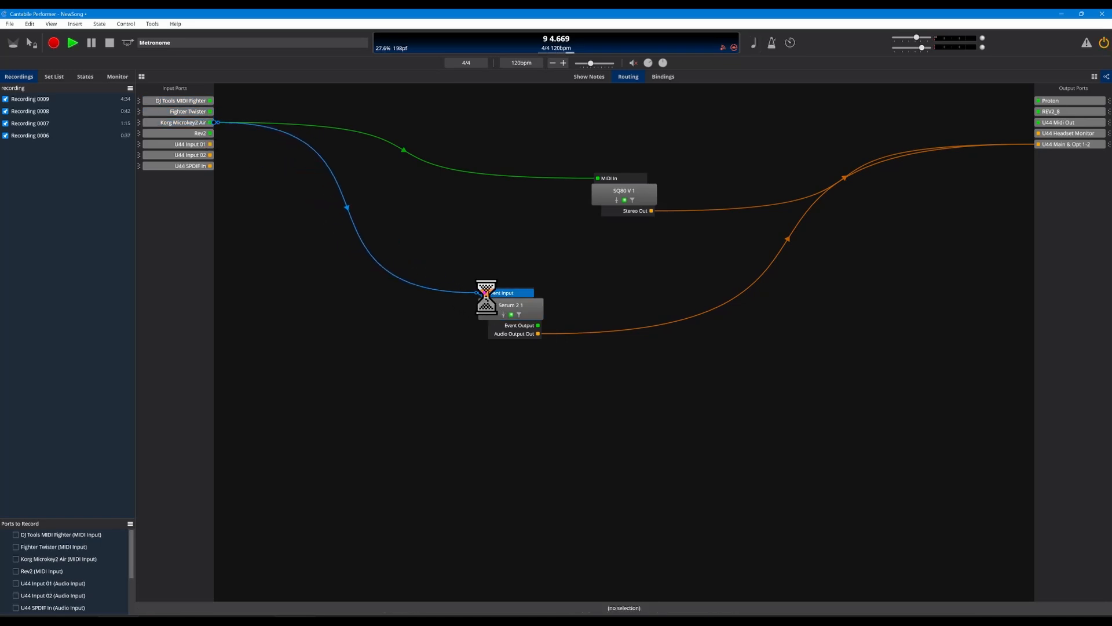
click(485, 173)
right_click(485, 174)
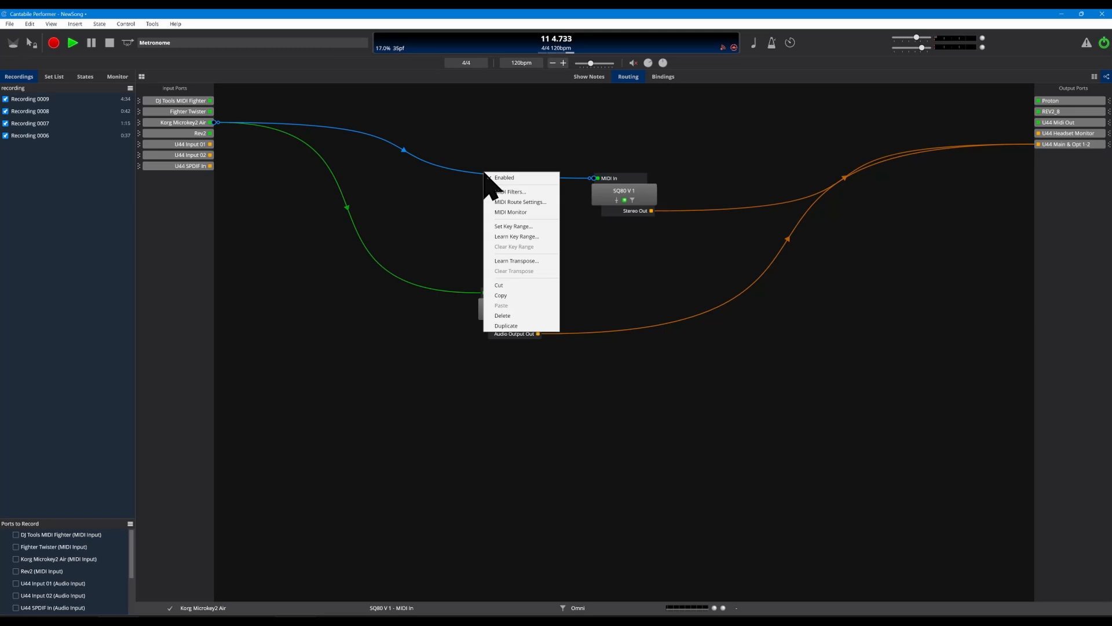
click(509, 184)
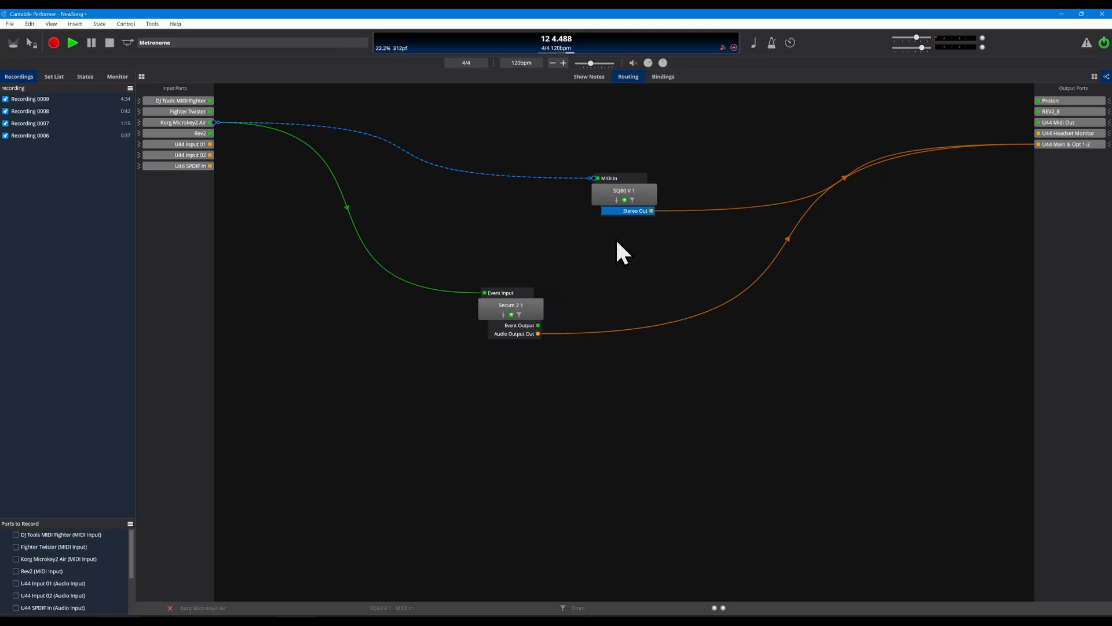
Open the Serum 2 editor, reset it to the Init preset and reposition its window
drag(519, 307, 577, 306)
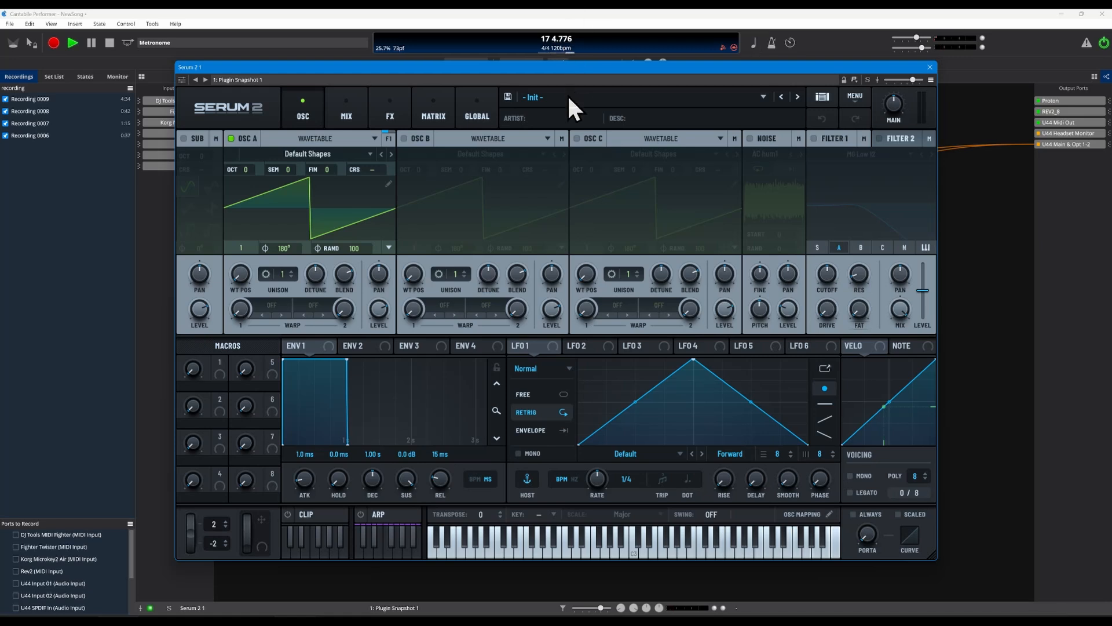
click(853, 96)
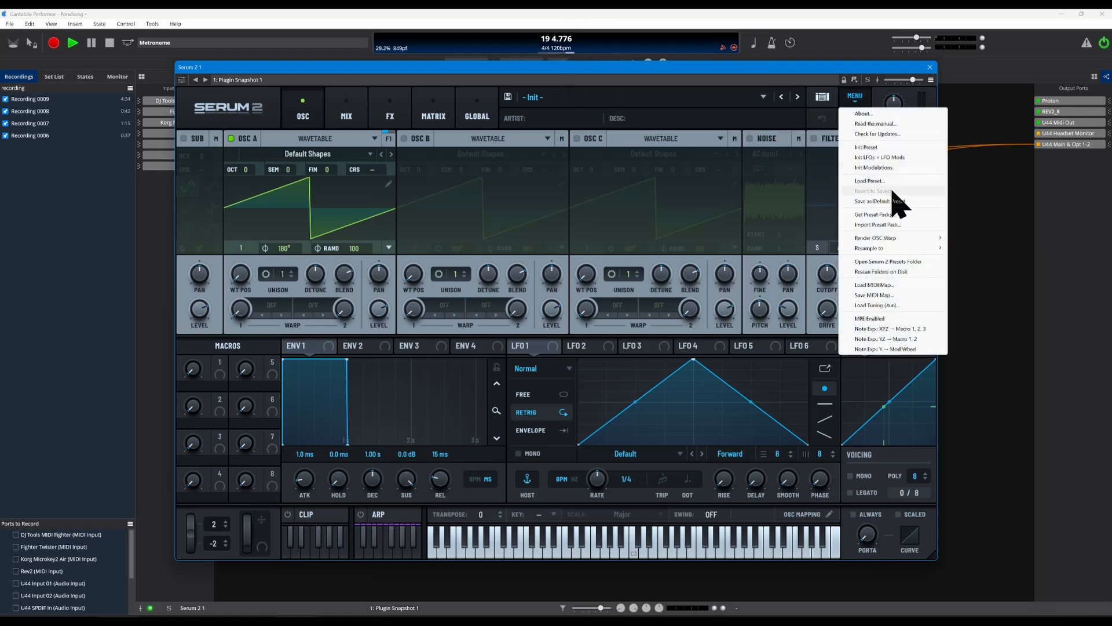
click(890, 149)
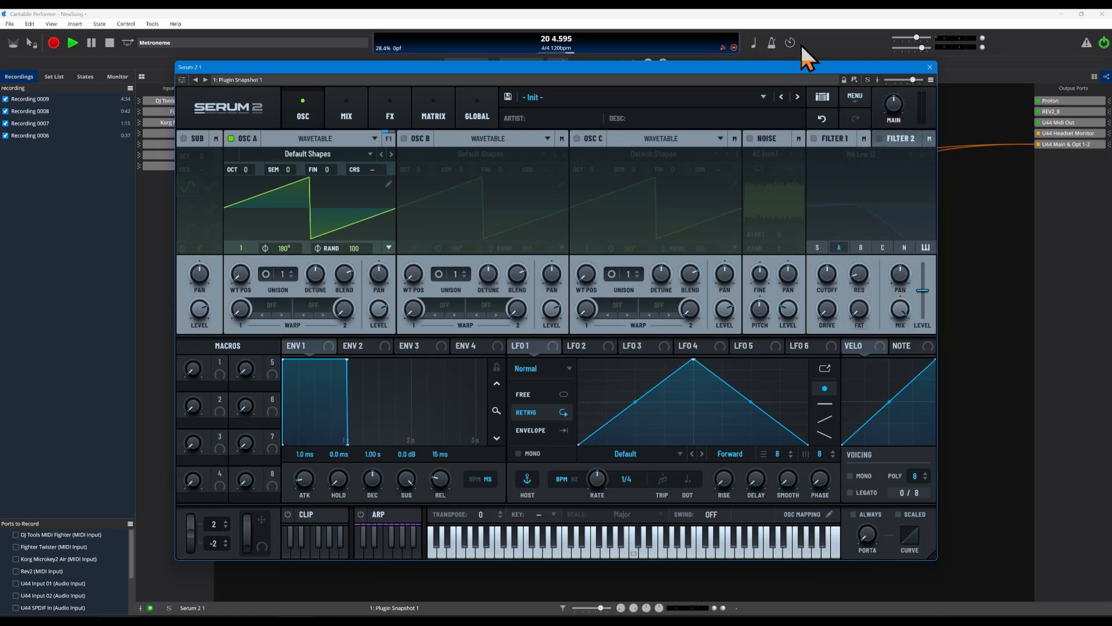
drag(726, 65, 759, 74)
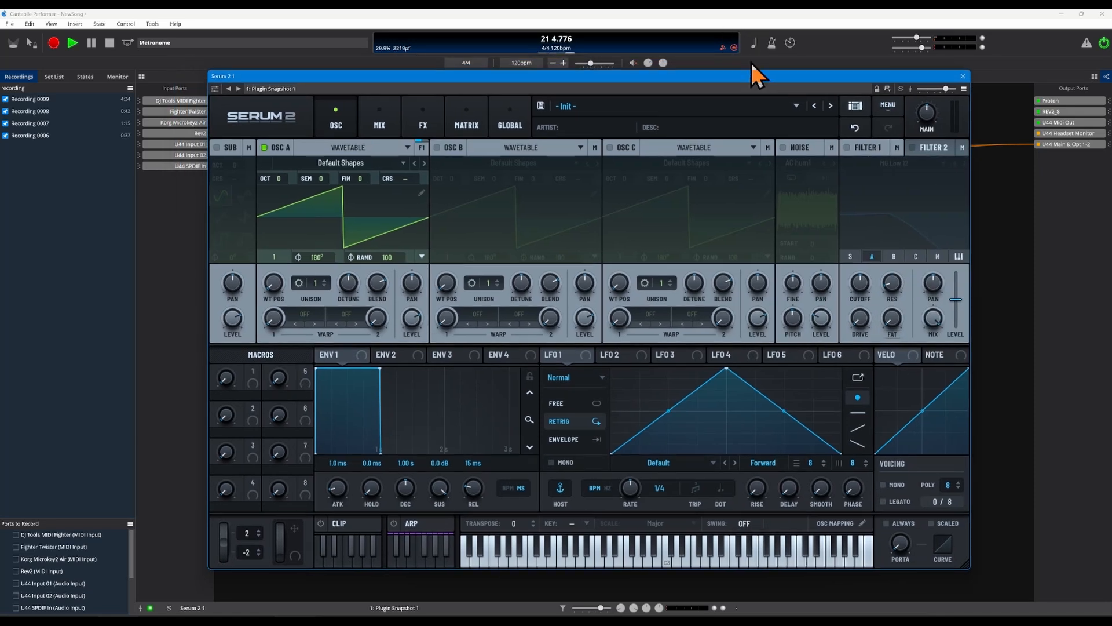
Set Serum 2's oscillator A to Multisample and open its Load SFZ dialog
click(369, 145)
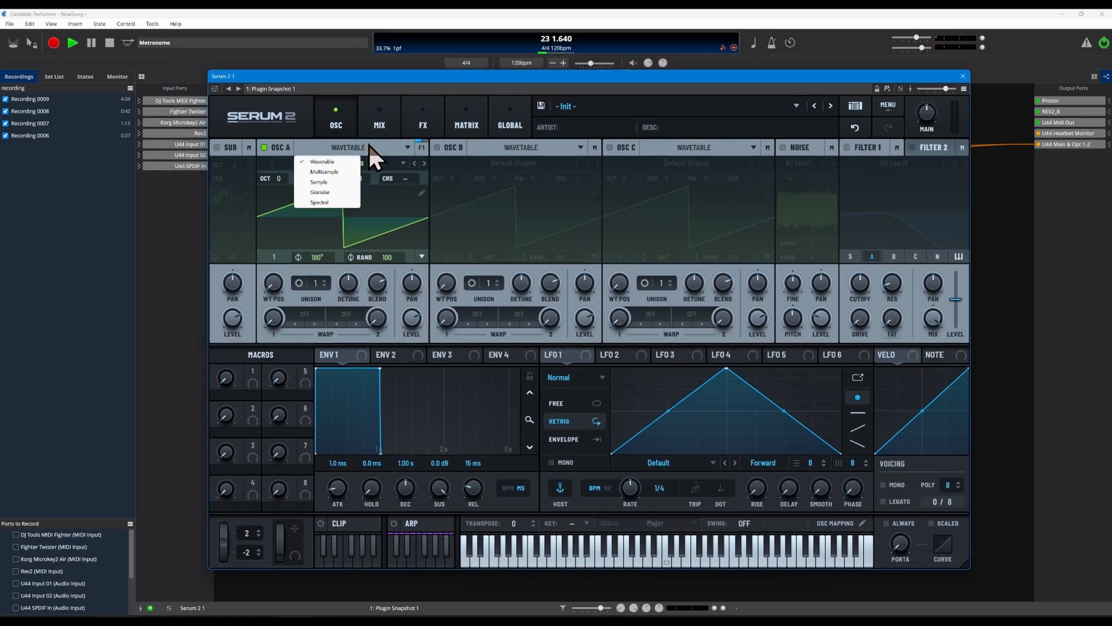
click(339, 171)
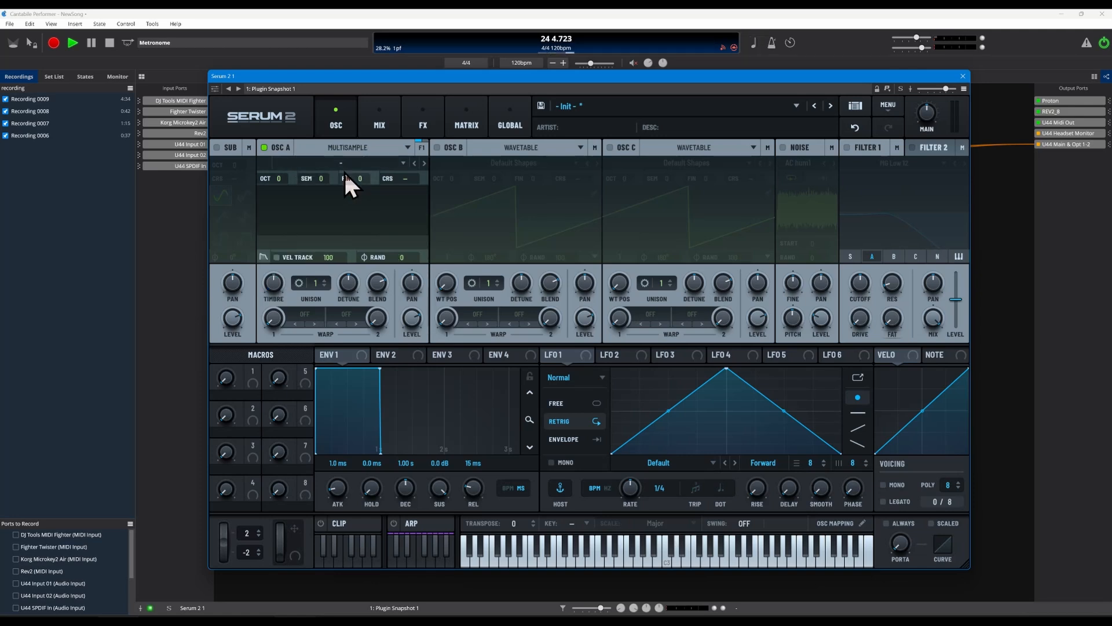
click(355, 164)
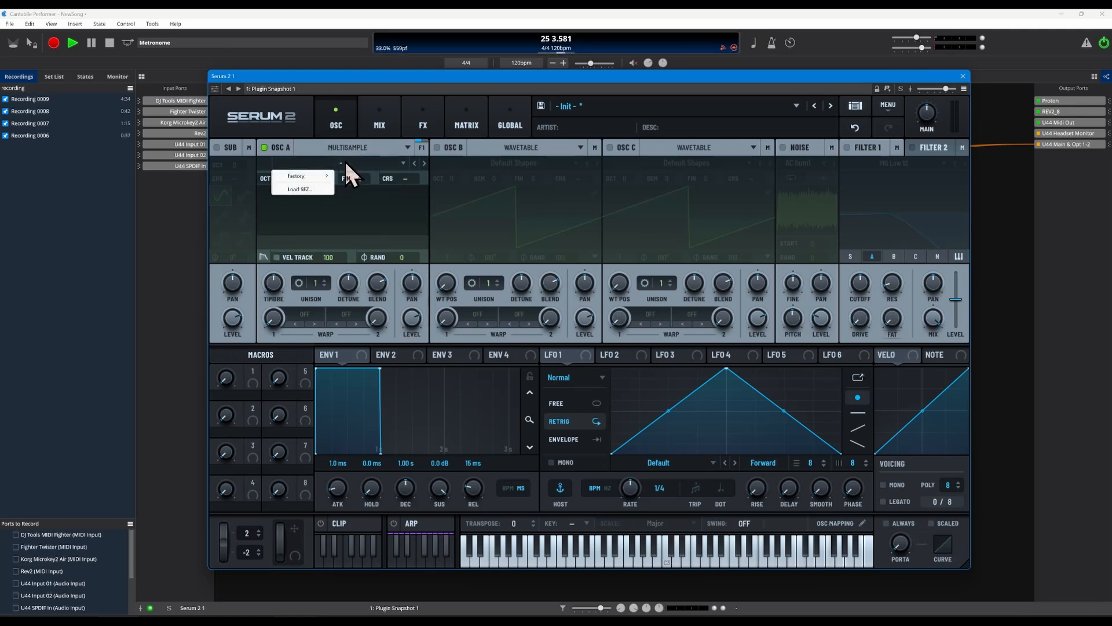
click(315, 190)
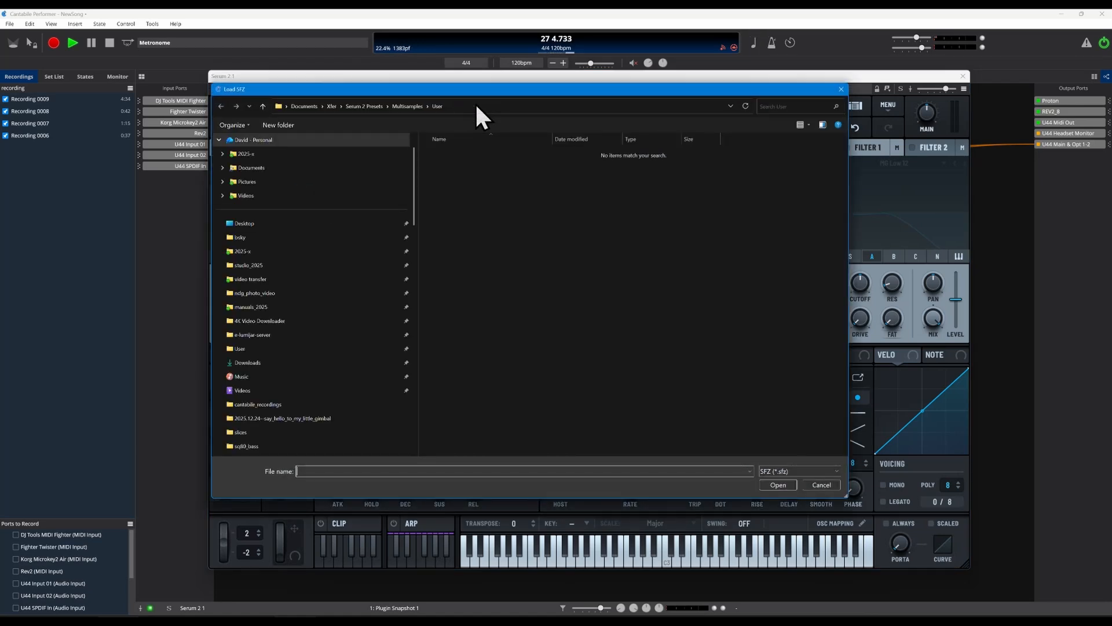
Copy the folder path G:\studio_2025\slices\sq80_bass from the File Explorer window
click(500, 106)
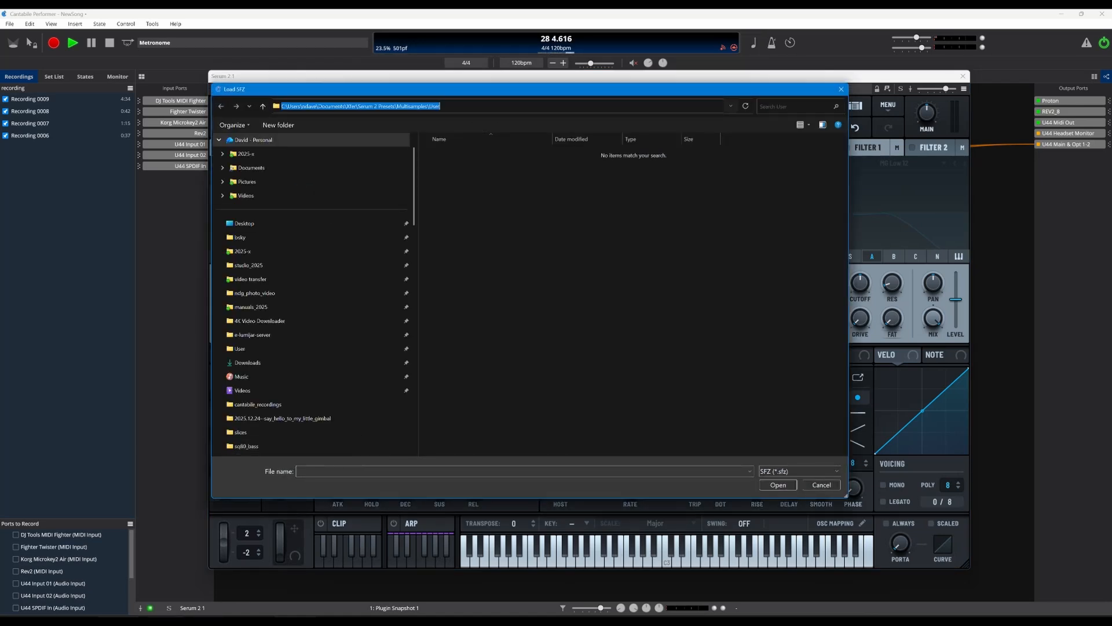
mouse_move(163, 621)
click(163, 579)
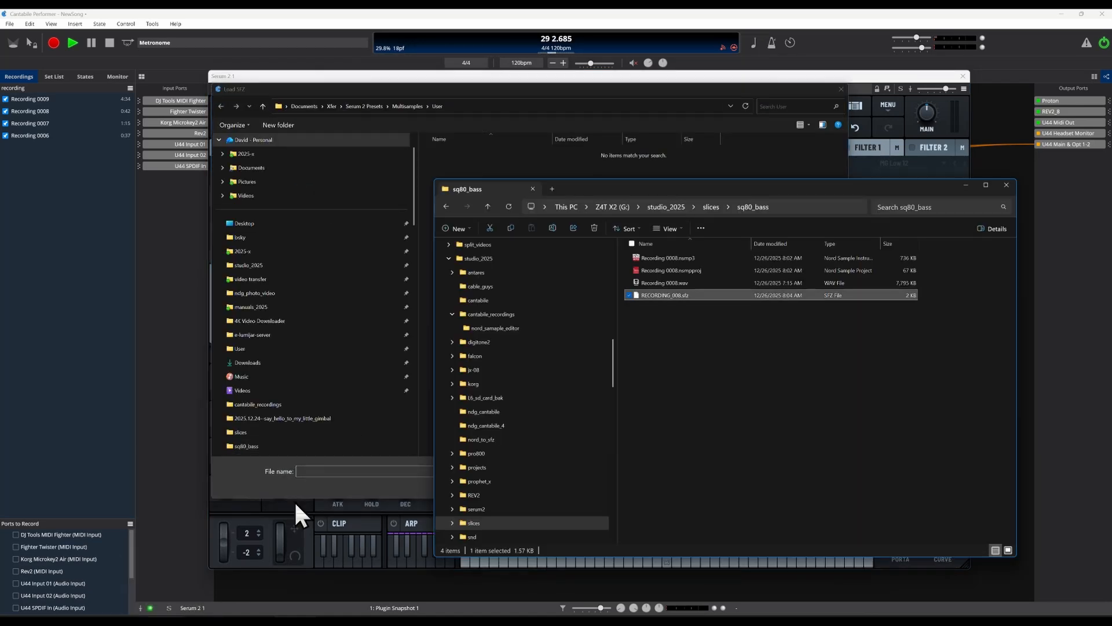
click(785, 207)
key(ctrl+c)
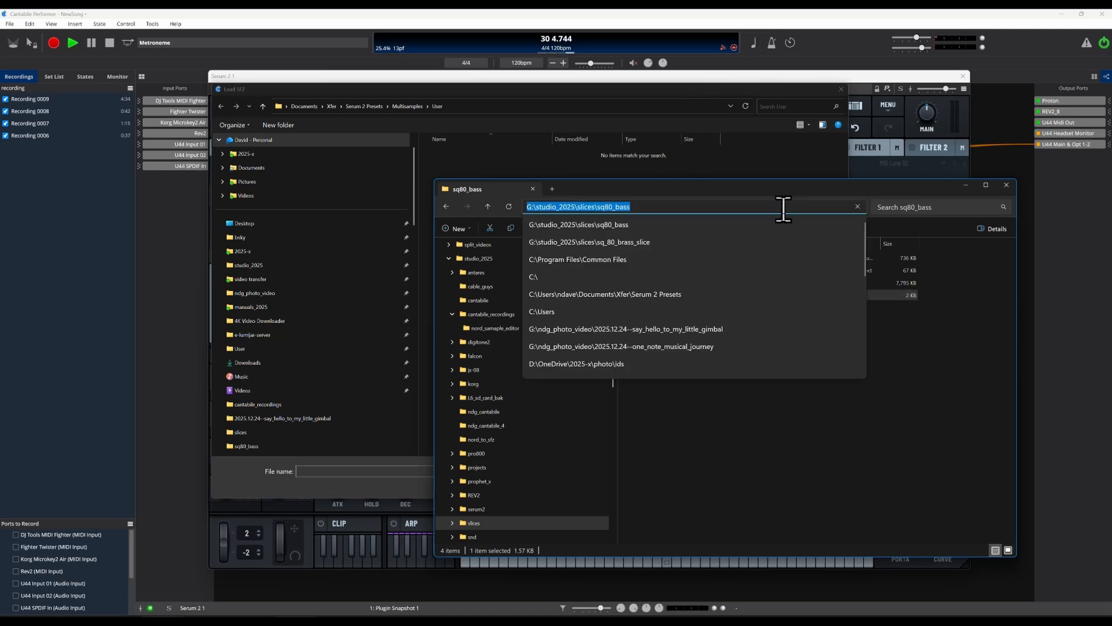
Go to the copied folder path in the Load SFZ dialog and load RECORDING_008.sfz into oscillator A
click(591, 105)
key(ctrl+v)
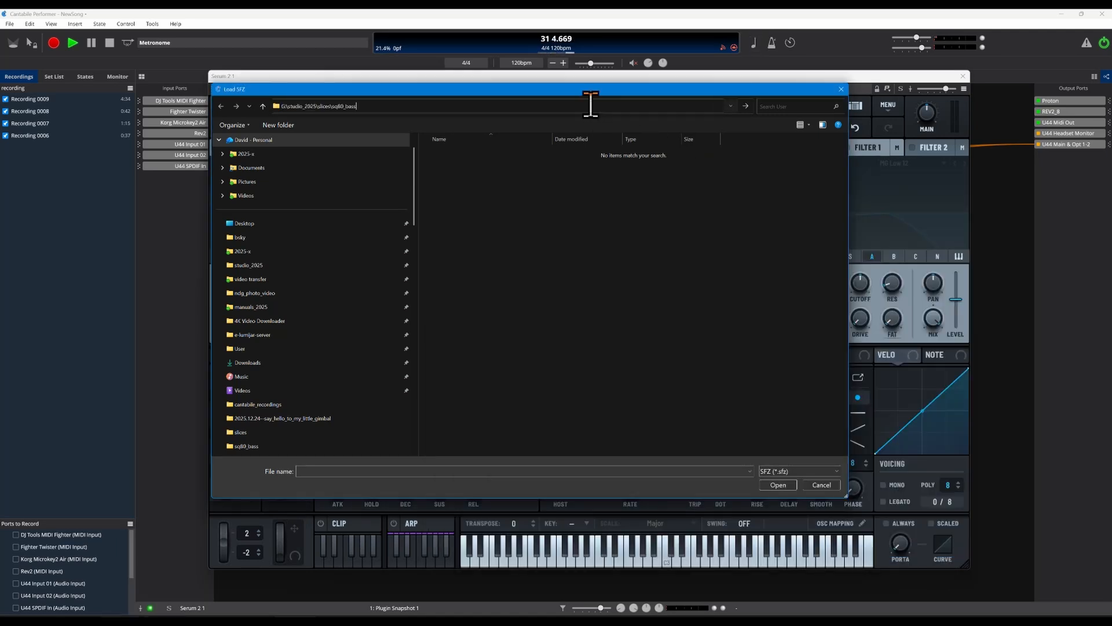
key(Return)
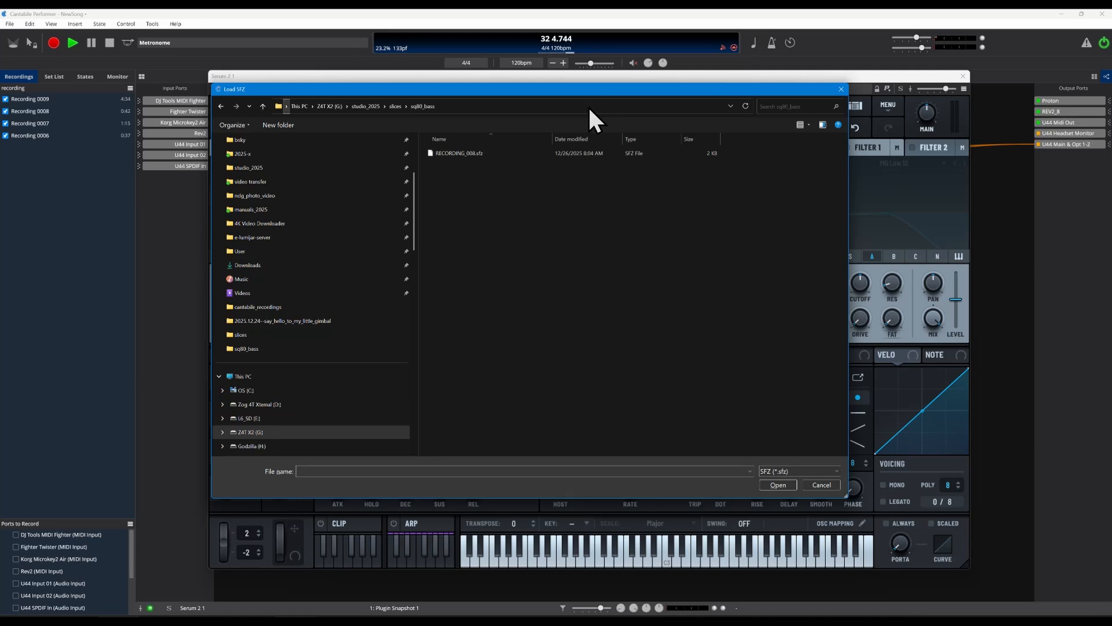
click(456, 155)
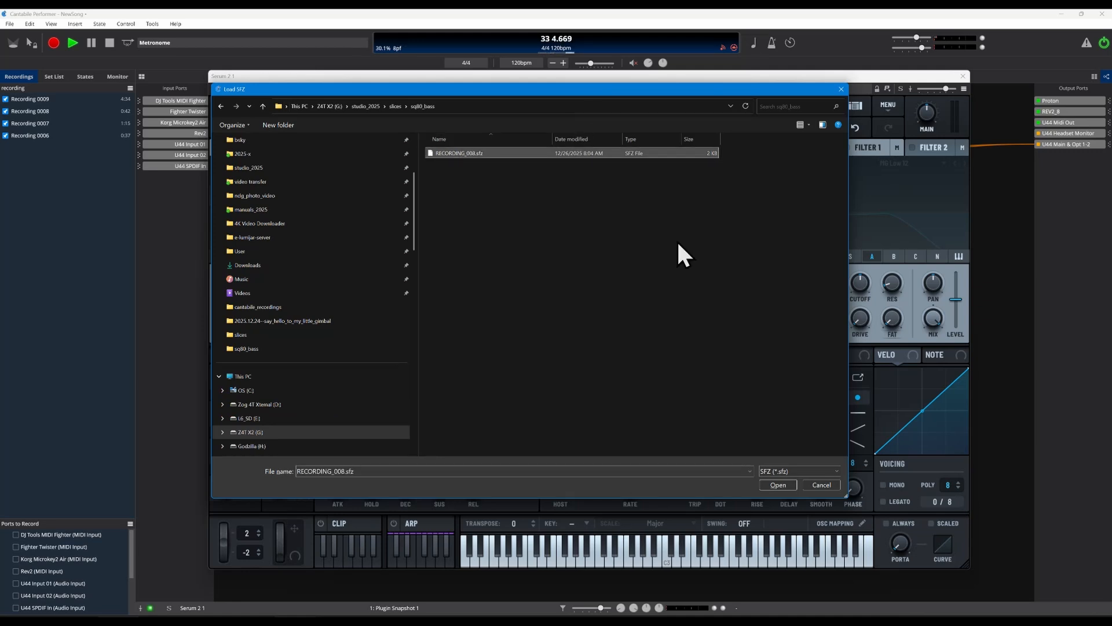
click(777, 485)
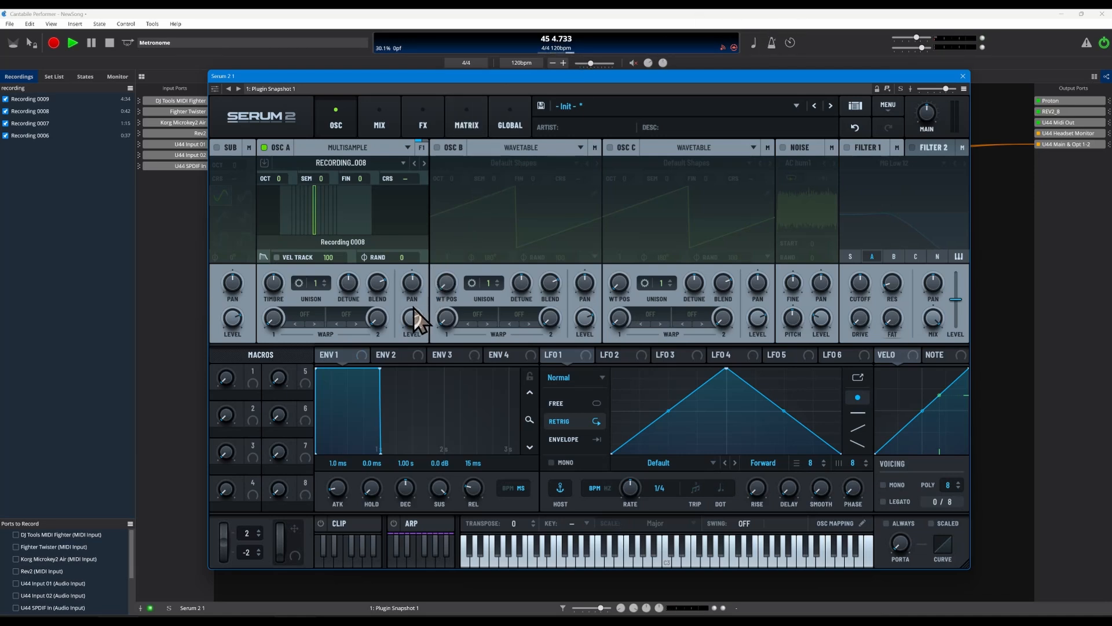
Raise the output level of the Serum 2 plugin slightly
mouse_move(412, 320)
drag(948, 89, 989, 107)
mouse_move(410, 318)
mouse_move(231, 321)
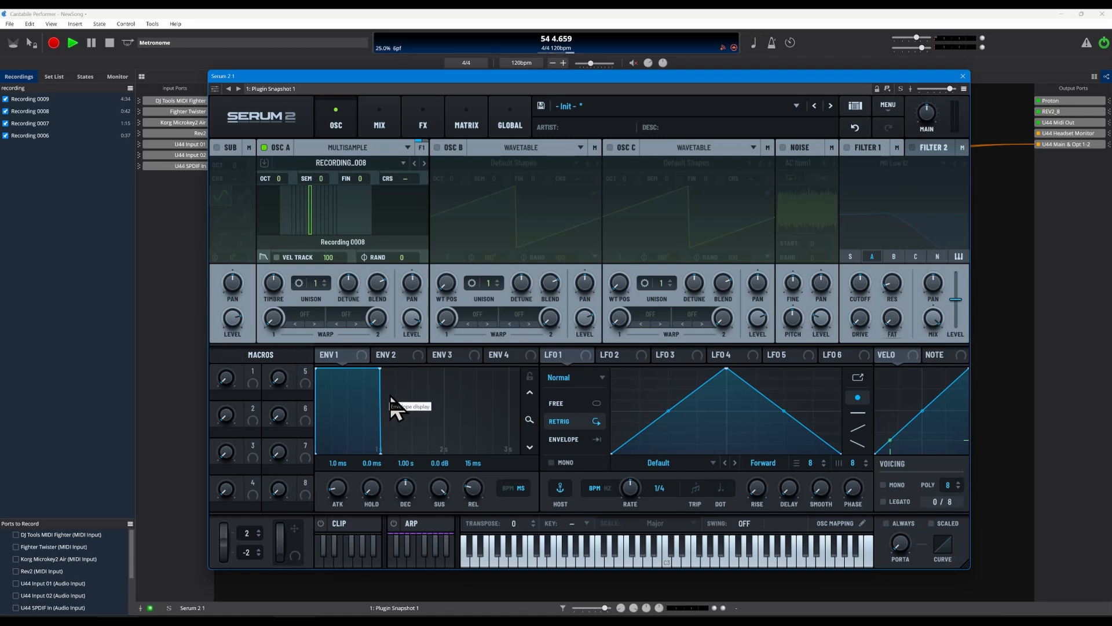
Shape Env 1 with attack 0.7 ms, decay 1.76 s, sustain -0.9 dB and release 1.74 s
drag(477, 492, 492, 453)
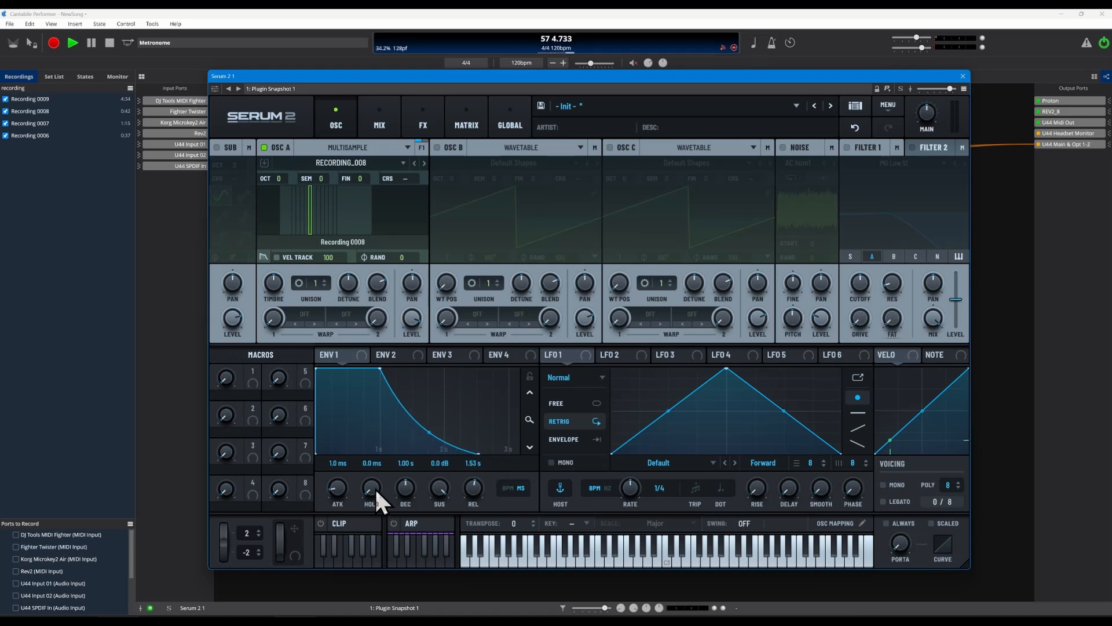
drag(377, 492, 434, 497)
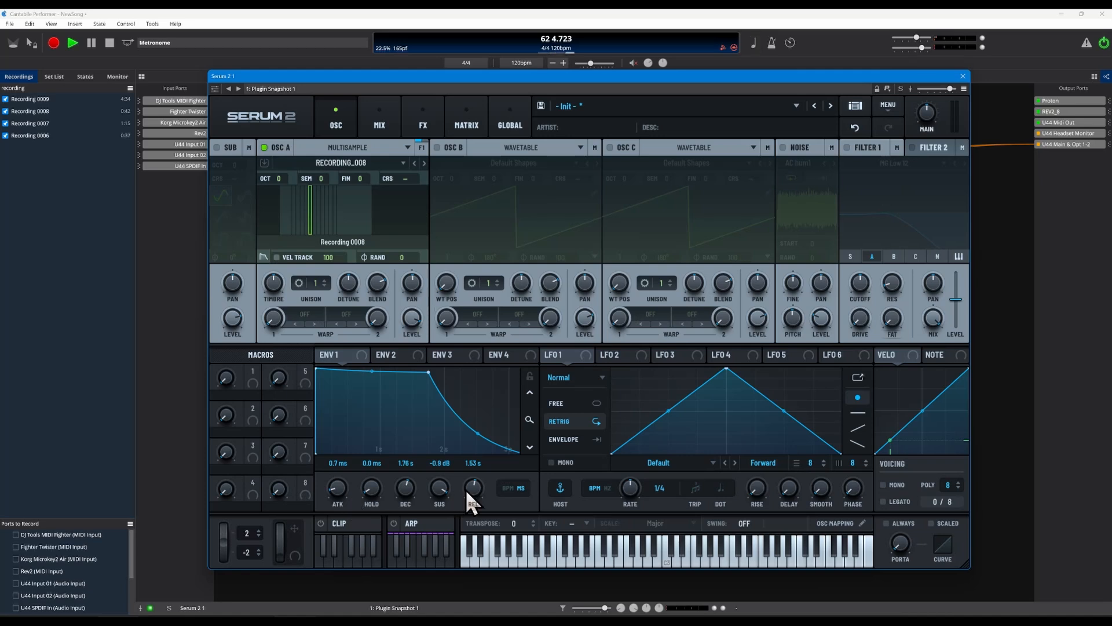
drag(467, 492, 470, 491)
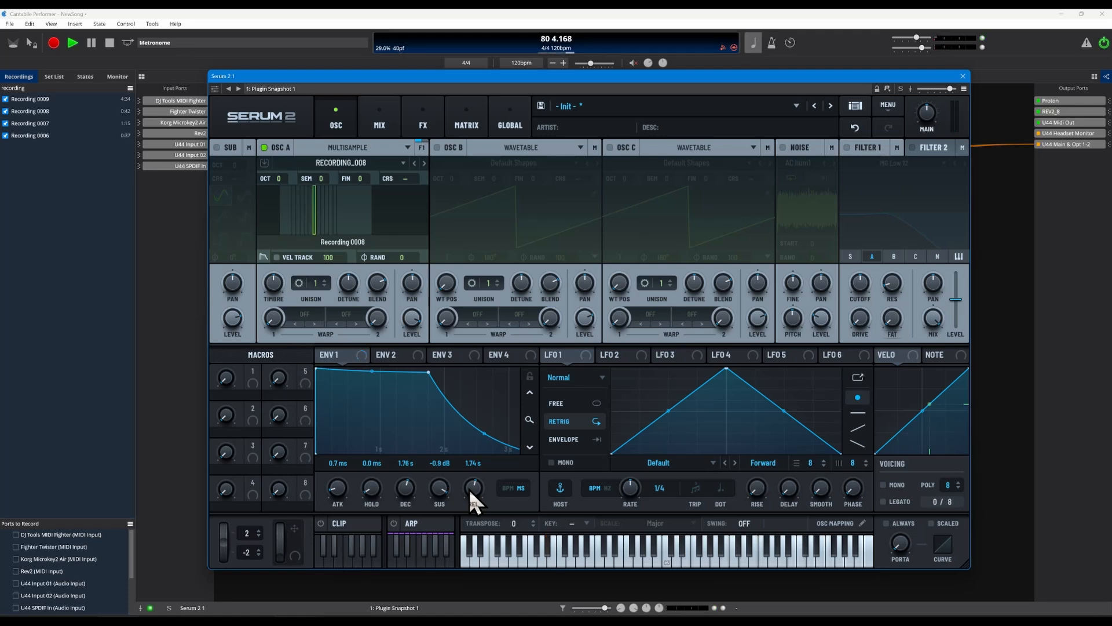
Save the patch as a Serum preset named sq80_bass in the G:\studio_2025\slices\sq80_bass folder
click(541, 106)
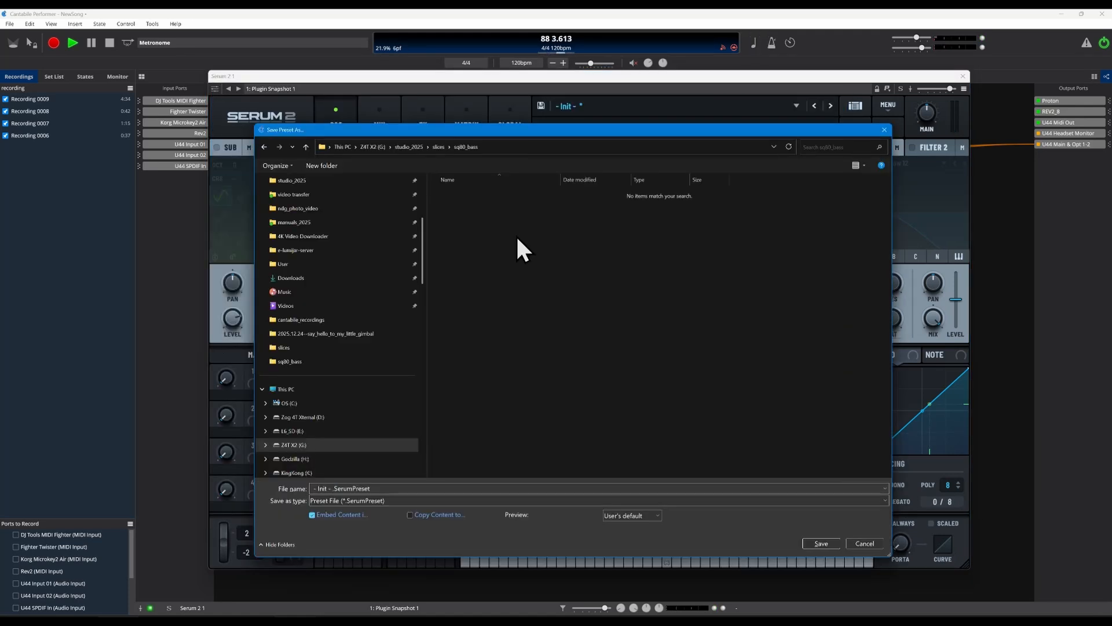
click(332, 486)
key(BackSpace)
key(BackSpace)
key(BackSpace)
key(BackSpace)
key(BackSpace)
key(BackSpace)
key(BackSpace)
key(BackSpace)
key(BackSpace)
key(BackSpace)
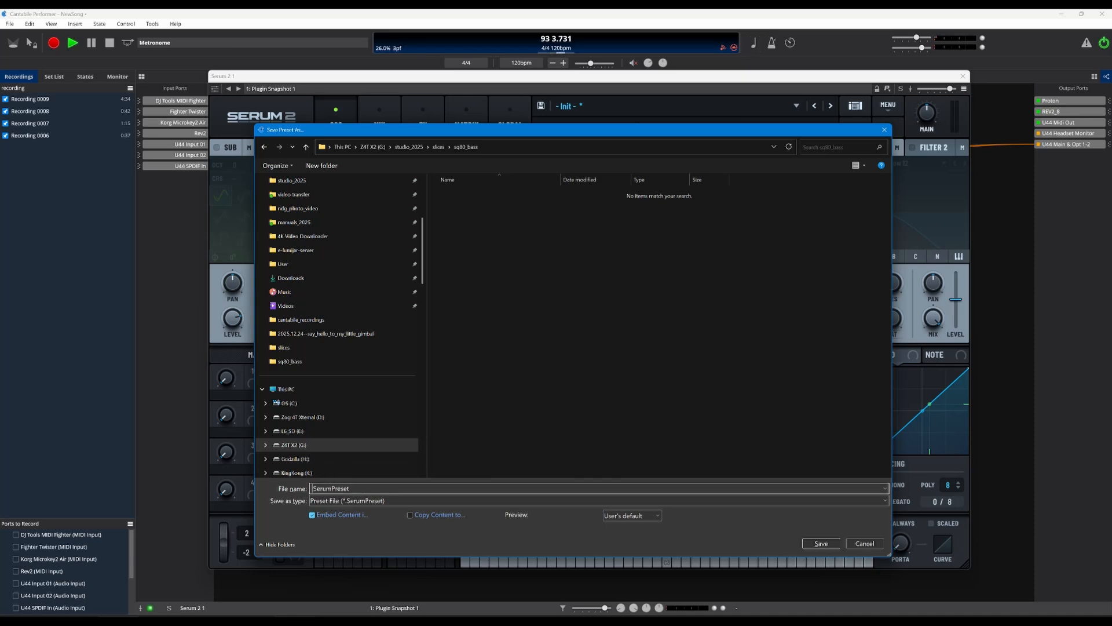
text(sq80_bass)
key(Return)
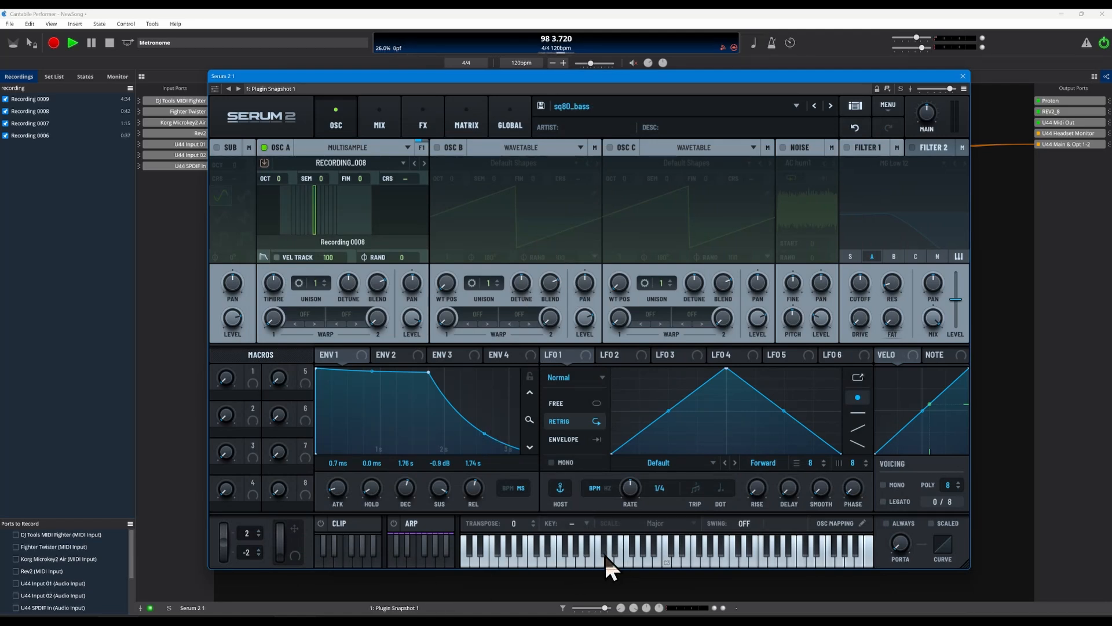
Audition the sq80_bass preset by sweeping notes across Serum 2's on-screen keyboard, and shift the plugin window slightly
drag(603, 560, 679, 562)
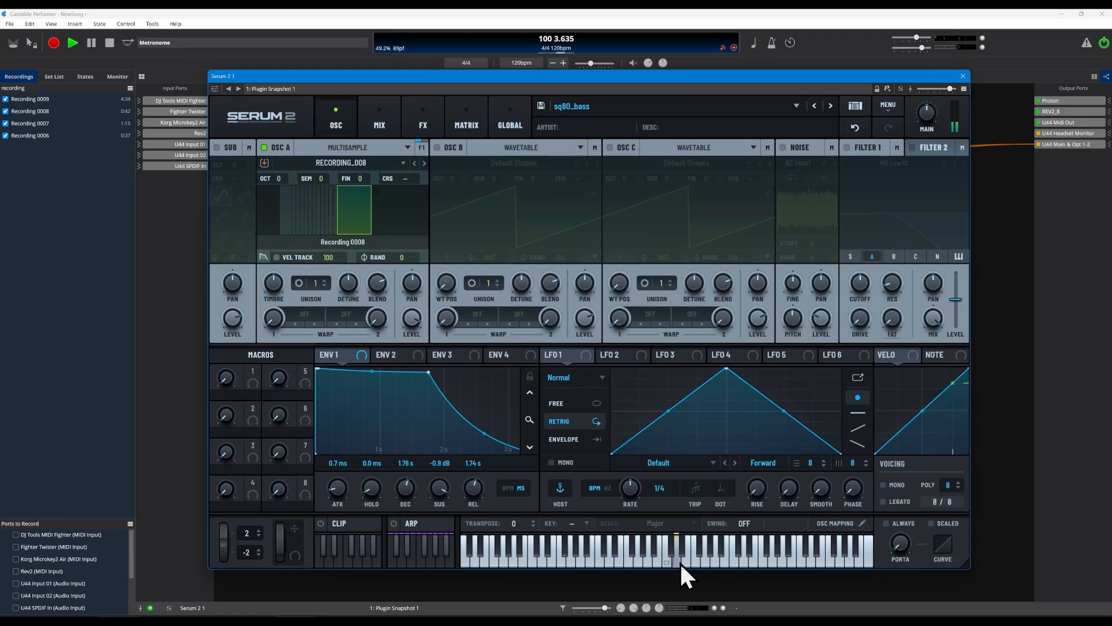
drag(796, 566, 468, 561)
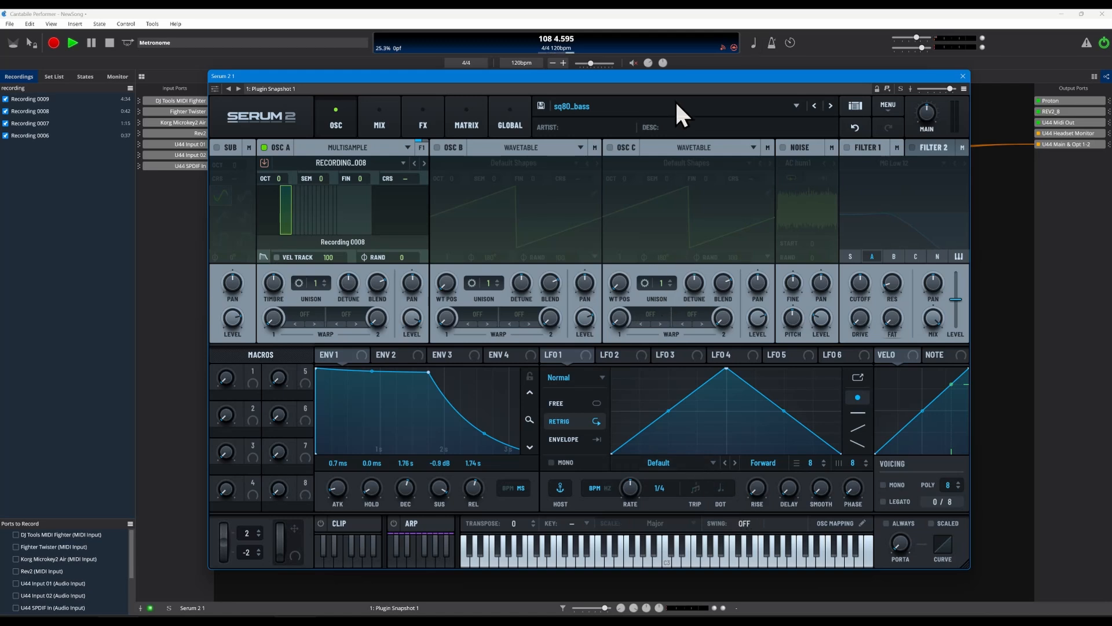
drag(678, 78, 672, 77)
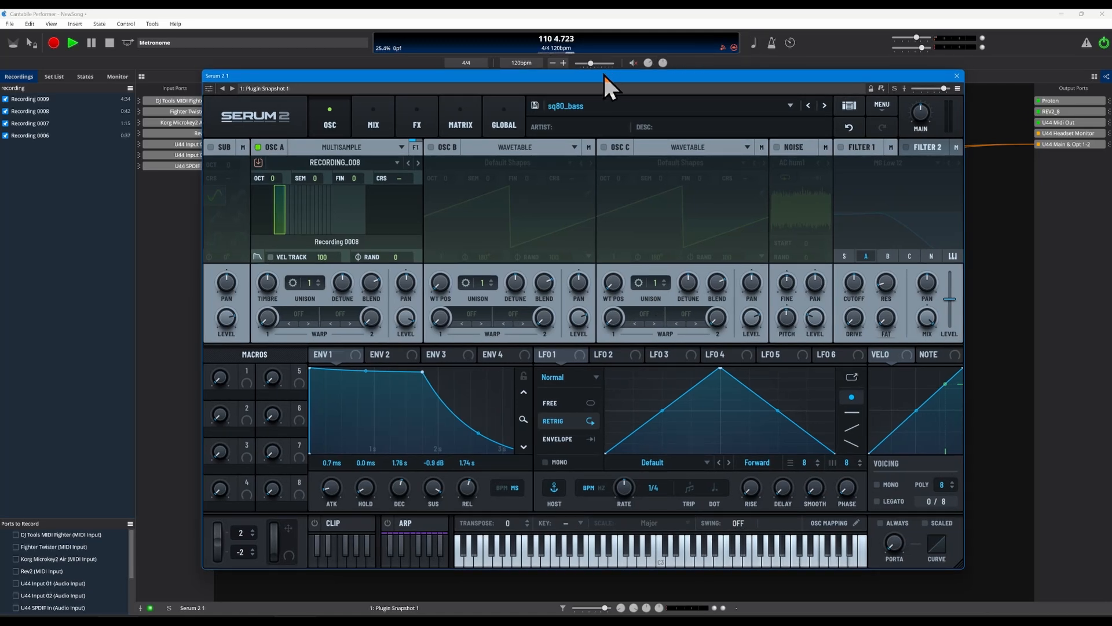
drag(603, 78, 592, 84)
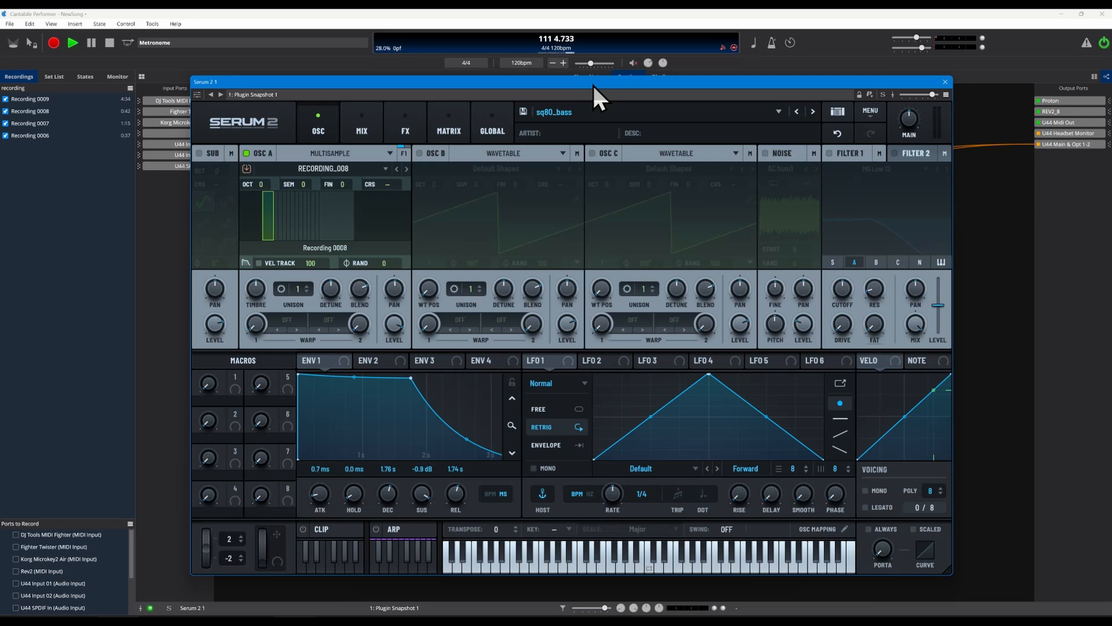